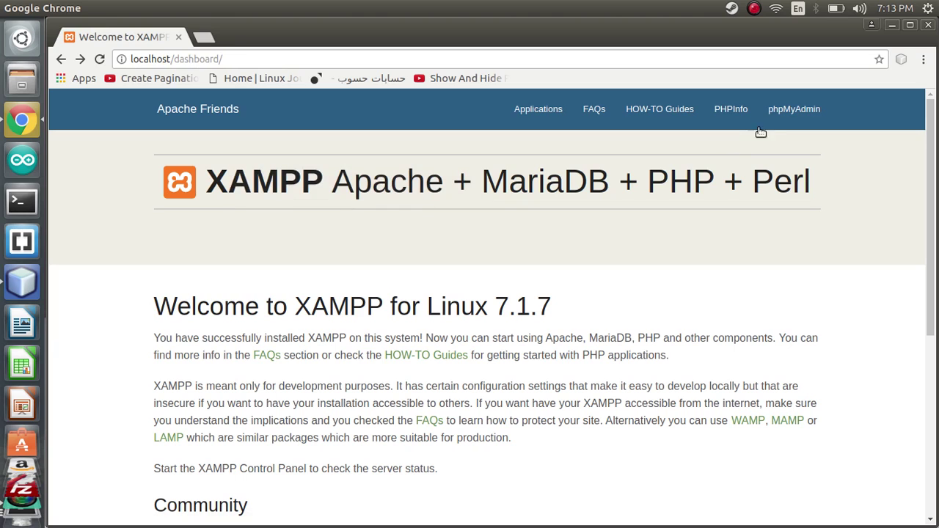
Step: Open phpMyAdmin from the XAMPP dashboard's top navigation bar
click(793, 108)
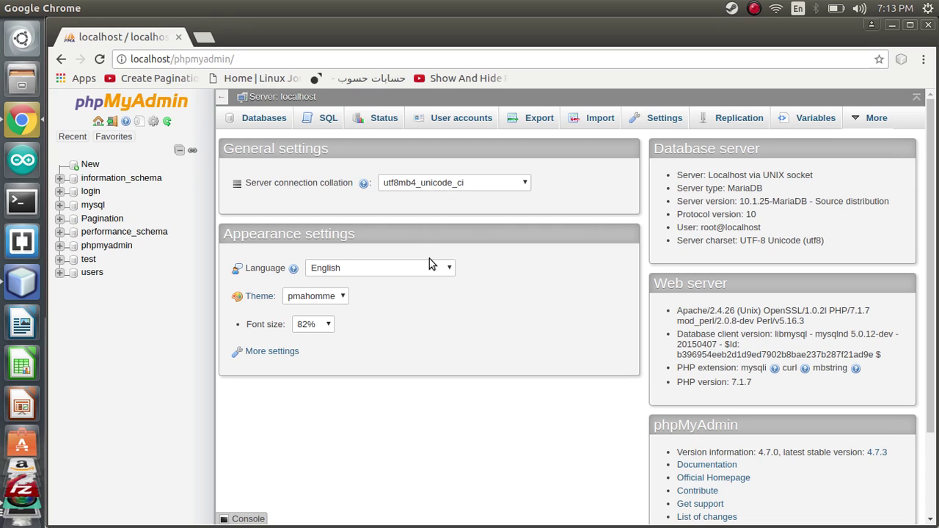
Step: Start a new database and enter 'school' as its name
click(90, 165)
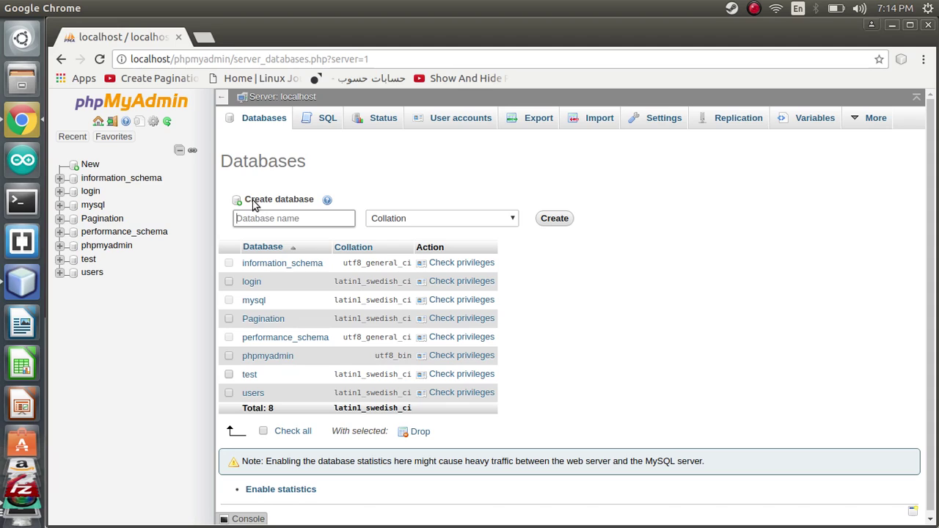
text(school)
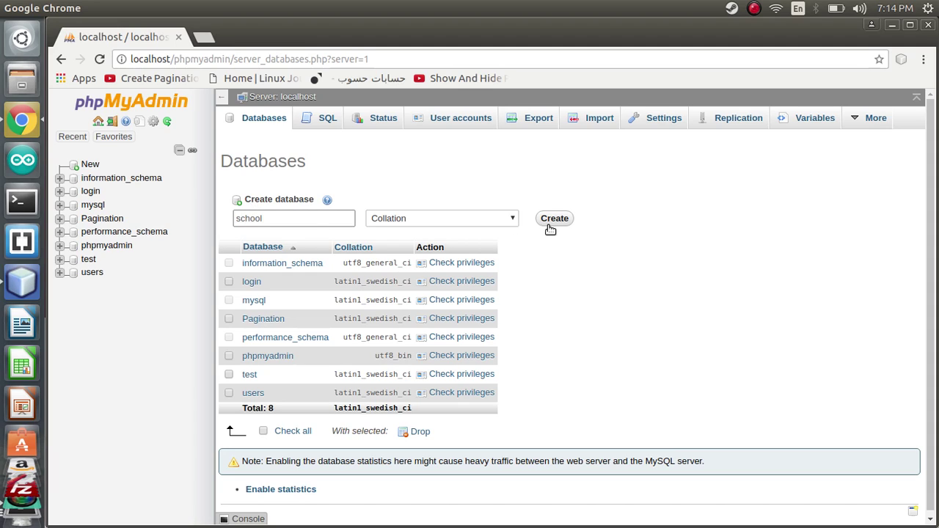
double_click(264, 219)
click(521, 209)
Step: Create the school database
click(555, 218)
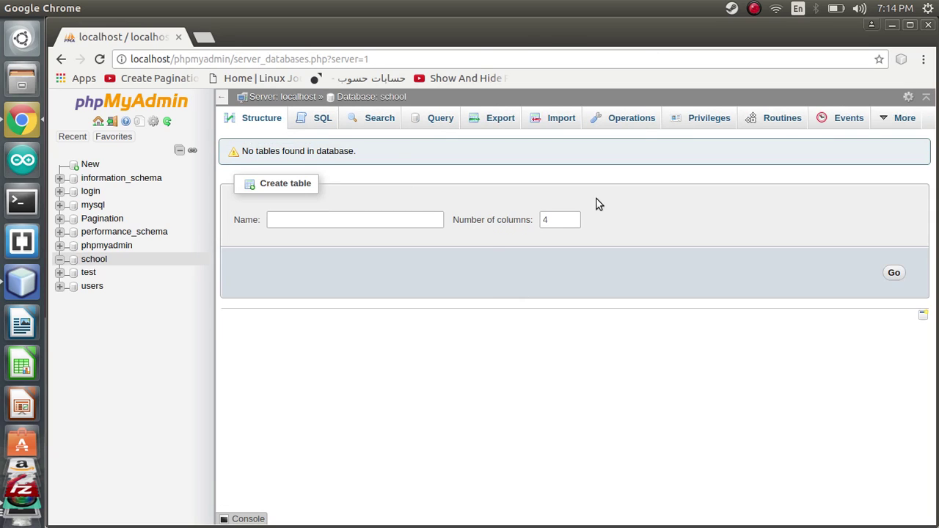
drag(237, 218, 261, 219)
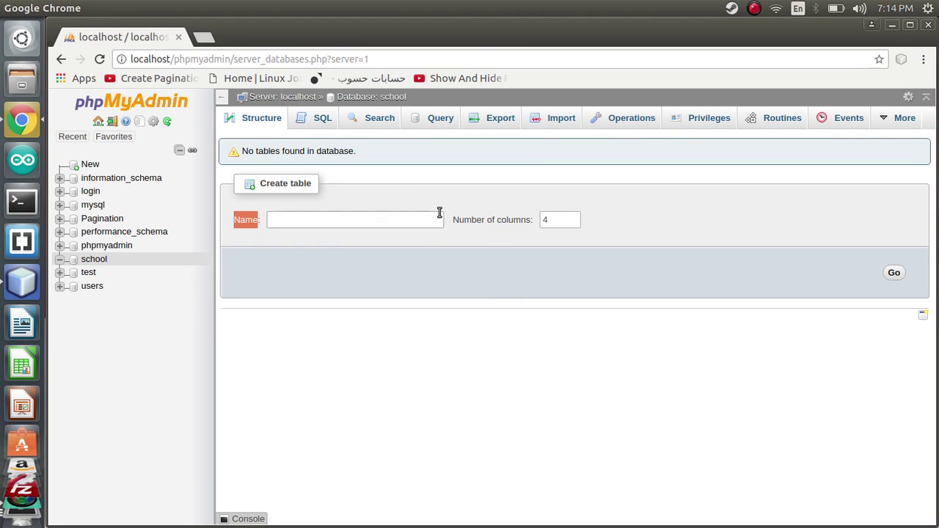
drag(453, 219, 510, 219)
click(509, 219)
drag(255, 220, 258, 220)
click(253, 220)
double_click(251, 220)
Step: Create a table named student_info with 4 columns
click(251, 220)
click(271, 220)
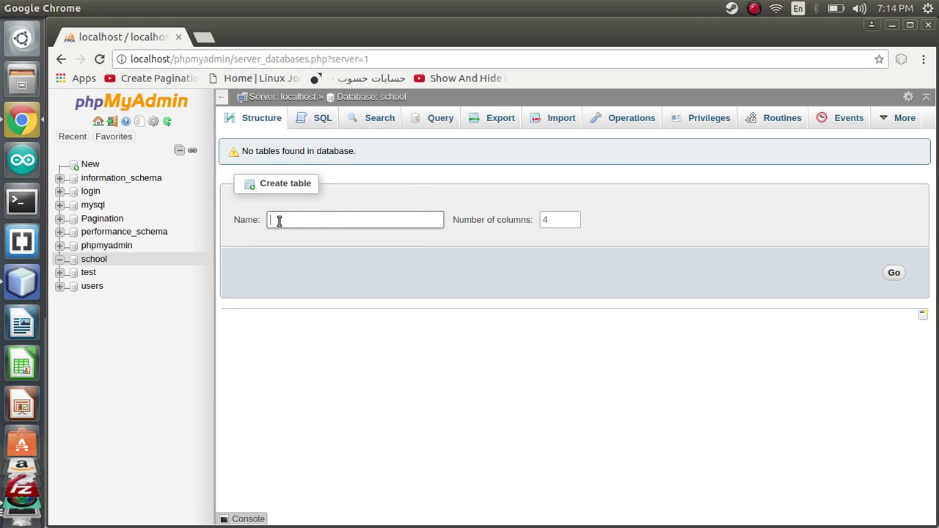
text(student_info)
click(544, 222)
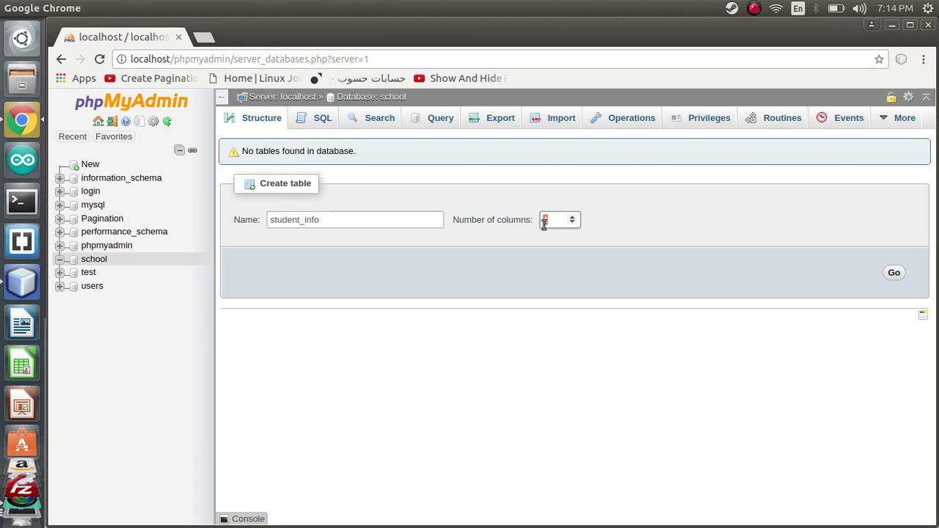
click(890, 272)
Step: Name the first column id_student and the second column student_name
click(283, 226)
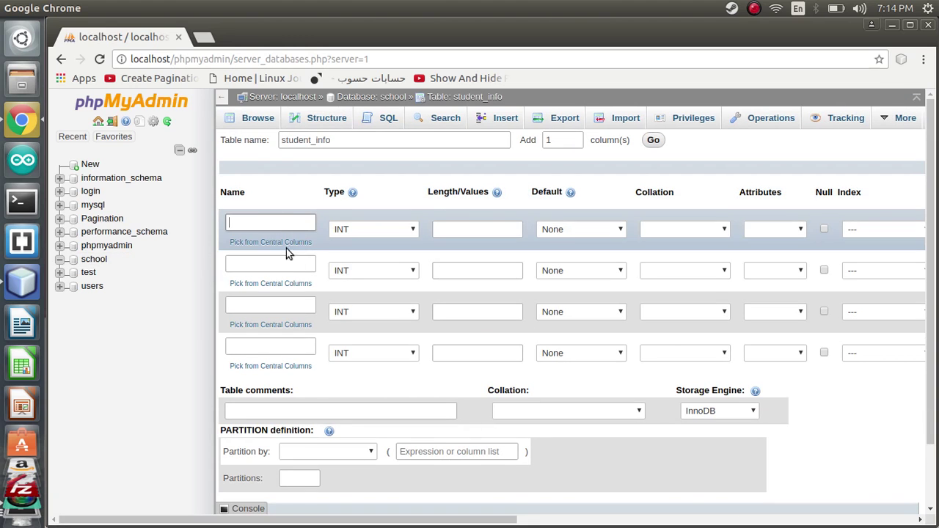
click(255, 263)
click(261, 312)
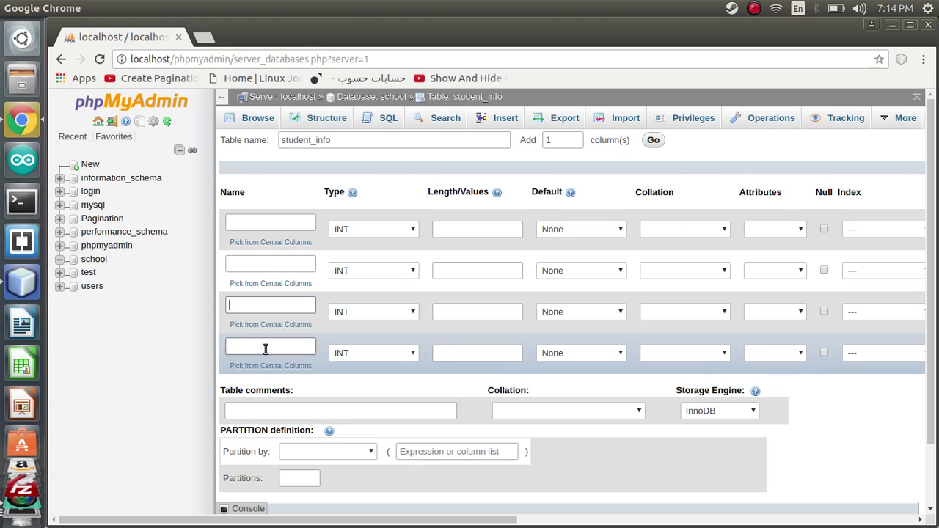
click(262, 226)
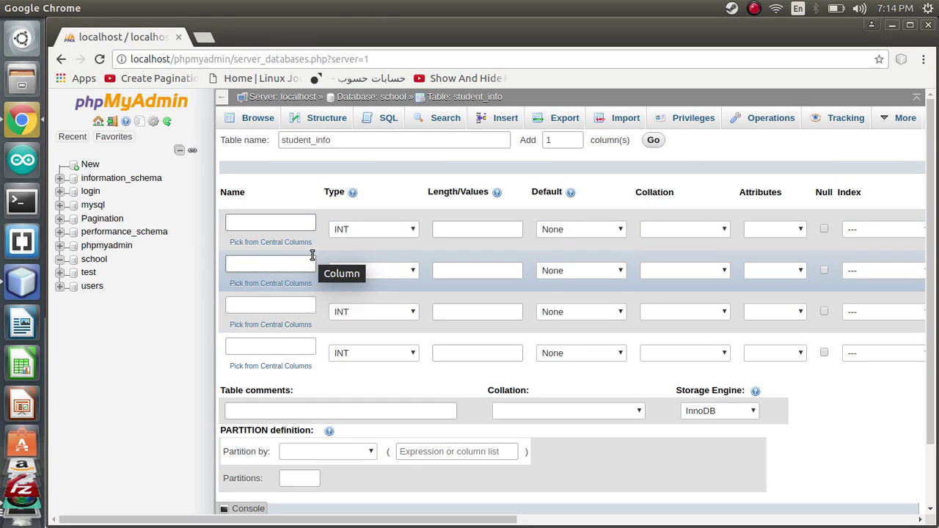
click(239, 223)
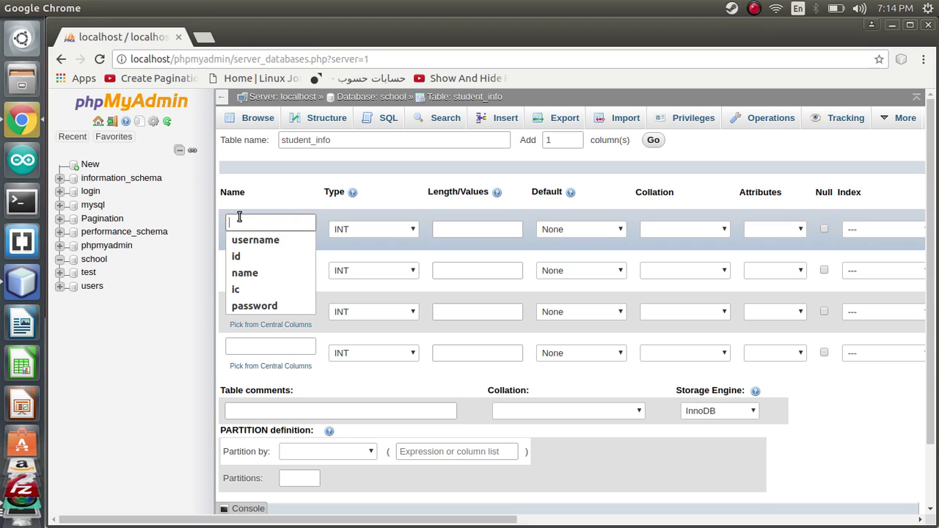
click(240, 218)
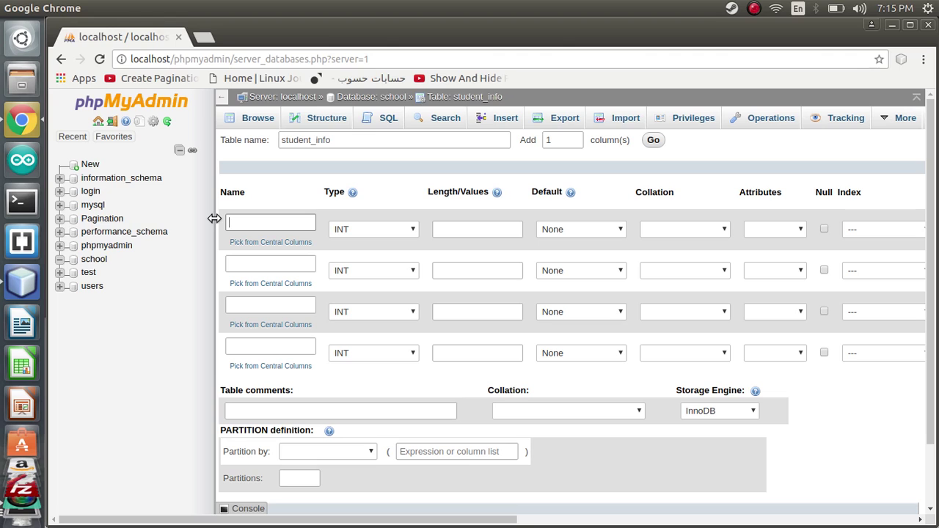
text(id_student)
click(233, 260)
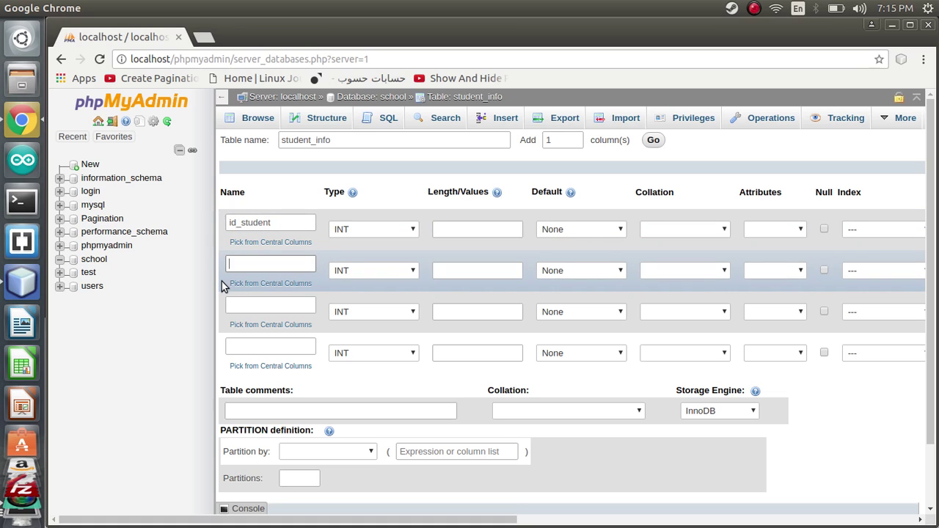
text(name_stu)
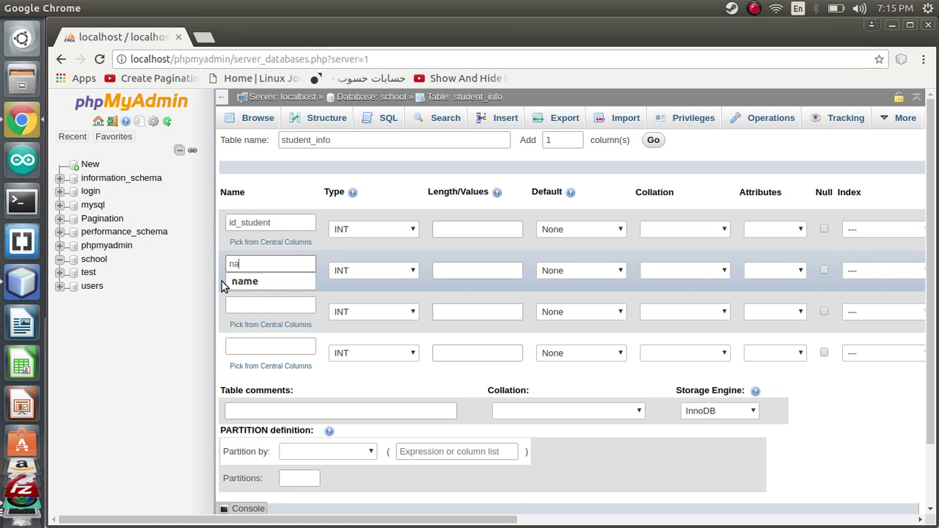
key(BackSpace)
key(BackSpace)
key(BackSpace)
key(BackSpace)
key(BackSpace)
key(BackSpace)
key(BackSpace)
key(BackSpace)
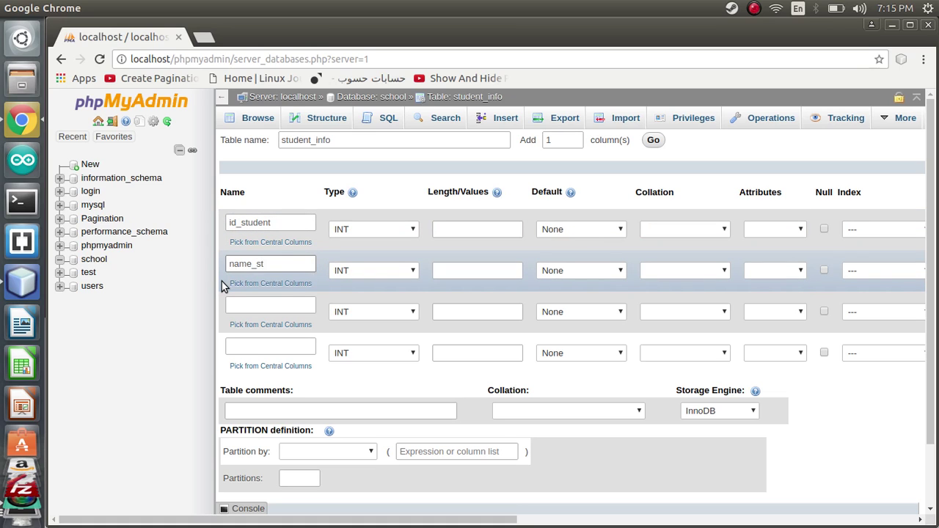
text(student_name)
Step: Rename the first column student_id, and name the others student_address and stduent_email
double_click(250, 226)
text(student_)
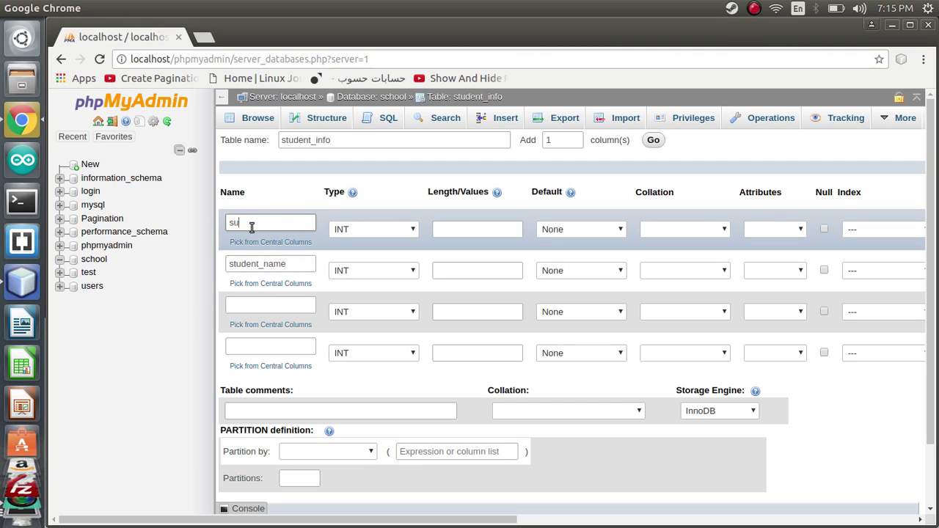
text(id)
click(247, 303)
text(student_)
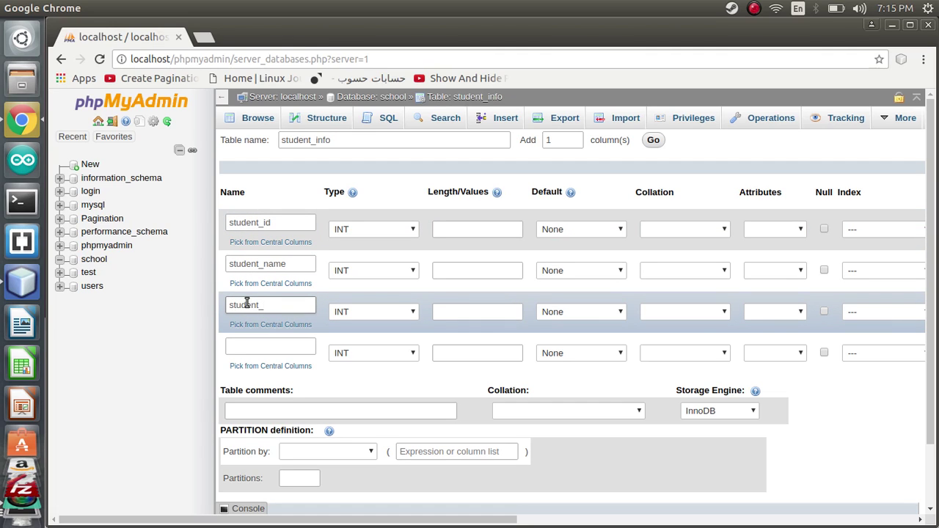
text(address)
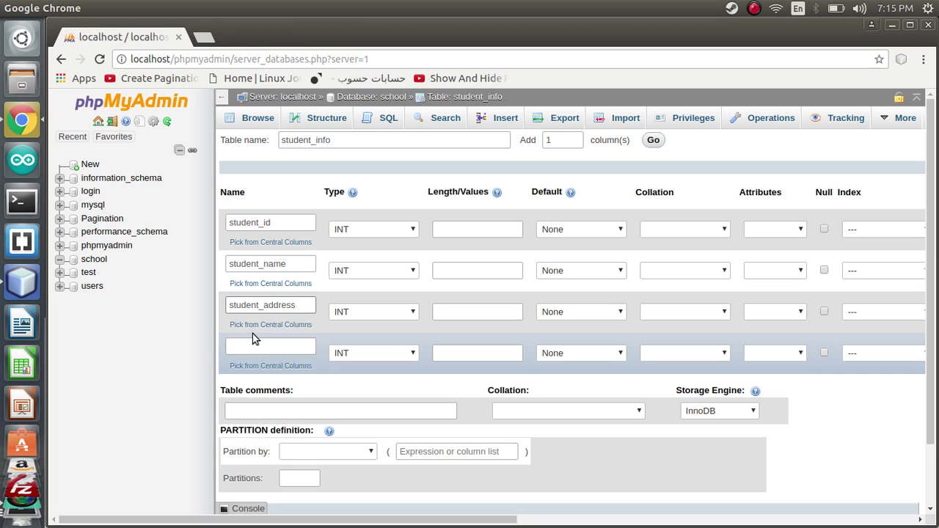
click(249, 344)
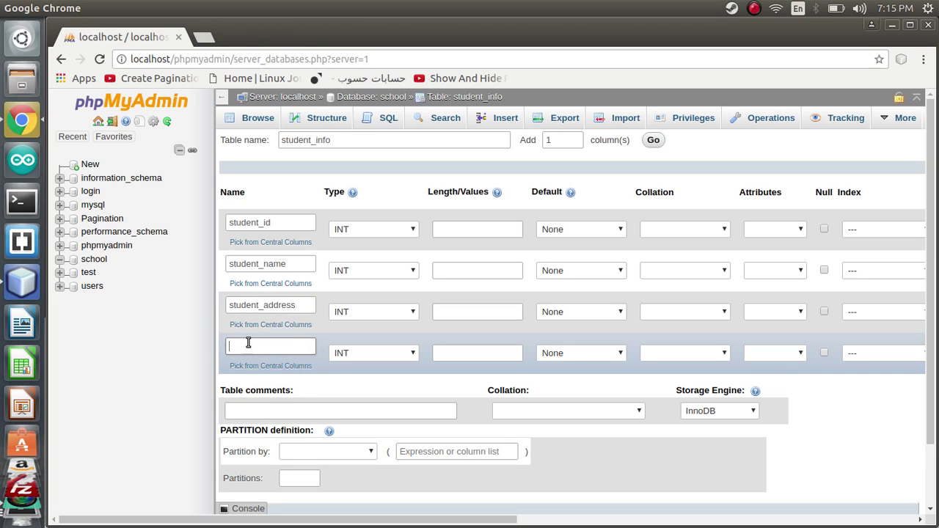
text(student)
text(_)
text(email)
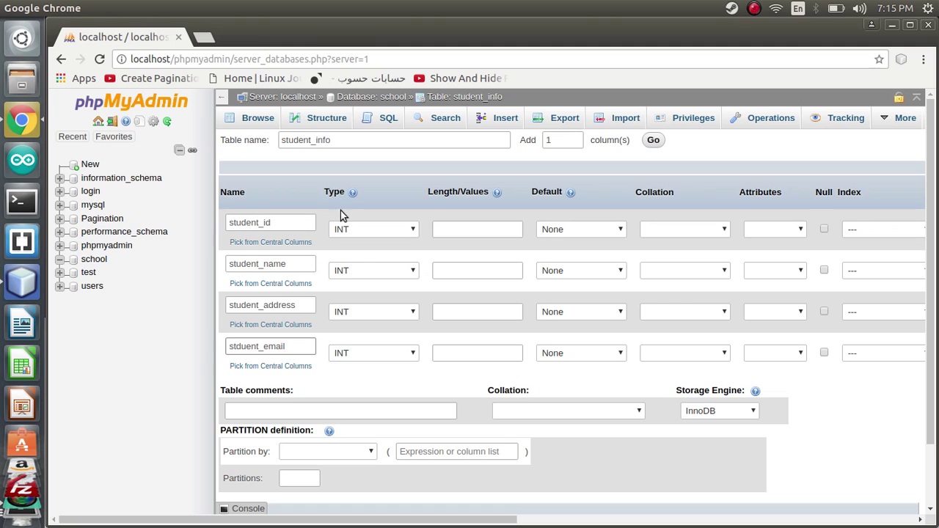
Step: Keep INT as student_id's data type
click(351, 231)
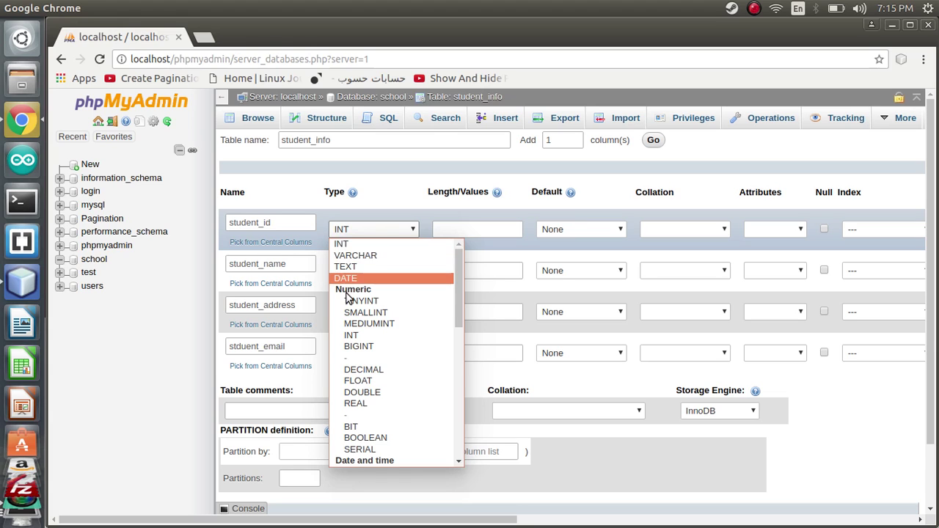
click(334, 231)
click(262, 223)
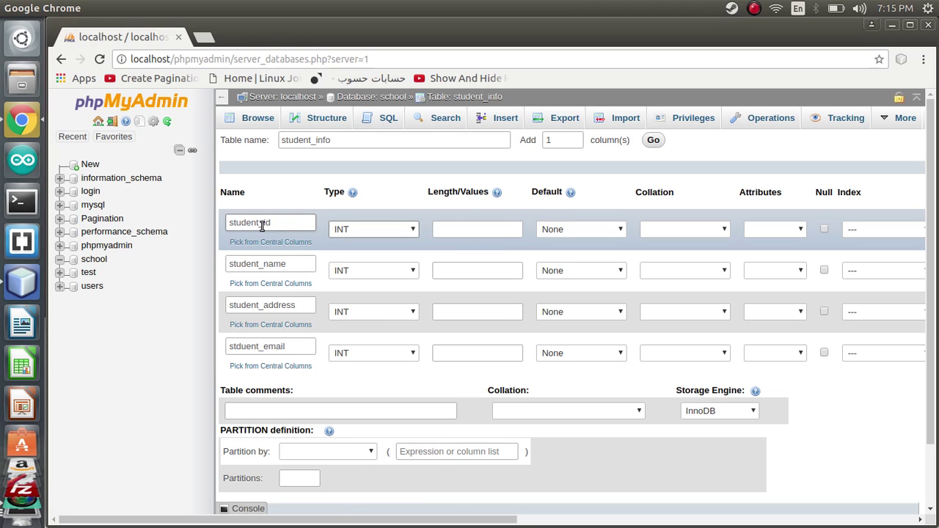
double_click(262, 224)
click(264, 224)
drag(271, 224, 261, 223)
click(261, 224)
drag(256, 224, 272, 223)
click(271, 223)
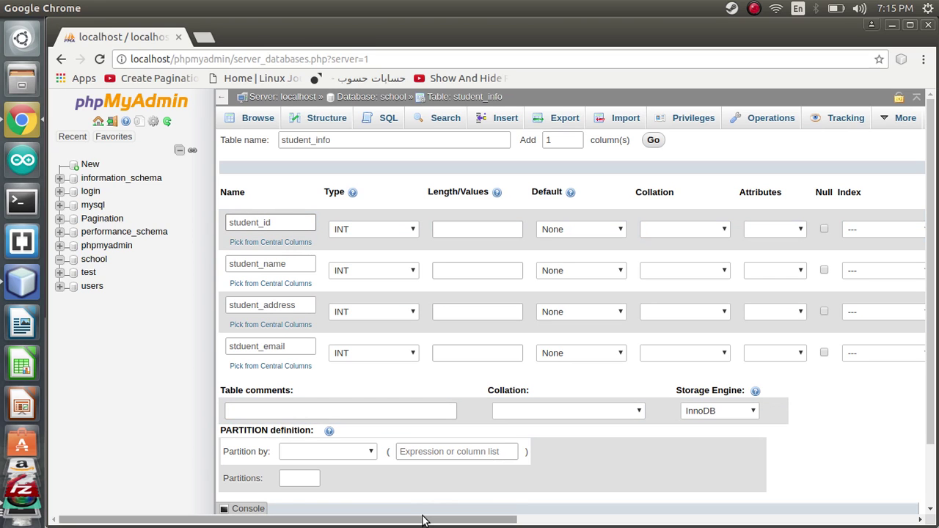
Step: Tick A_I for student_id and confirm it as the PRIMARY index
drag(423, 520, 449, 520)
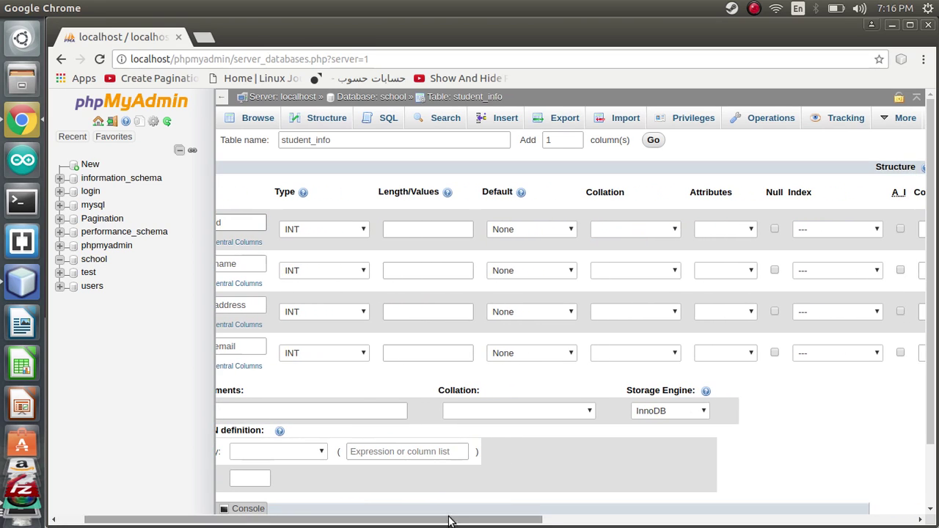
click(900, 229)
click(562, 376)
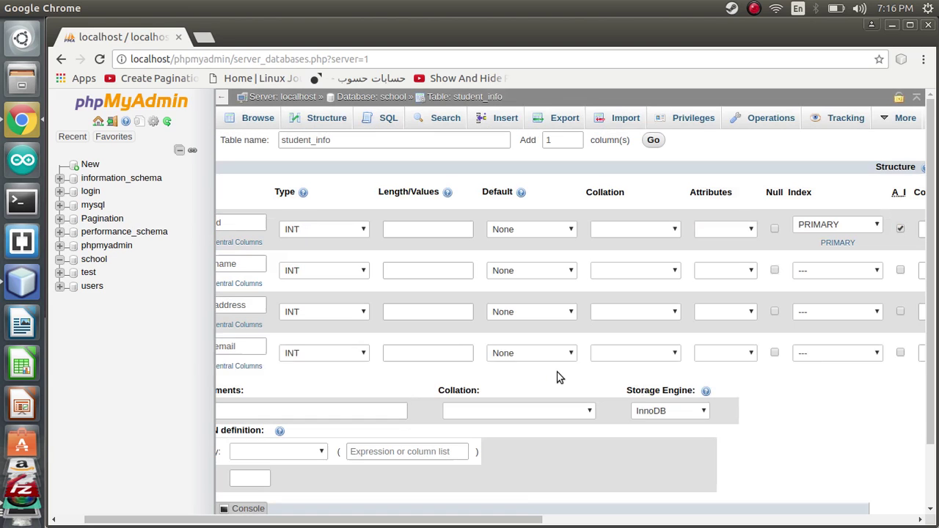
drag(509, 521, 457, 519)
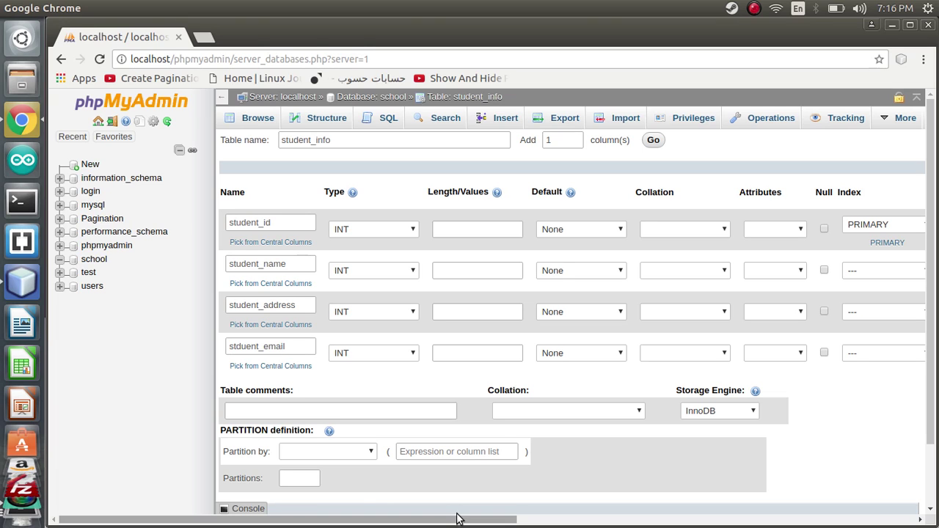
Step: Leave student_id's data type as INT
click(343, 233)
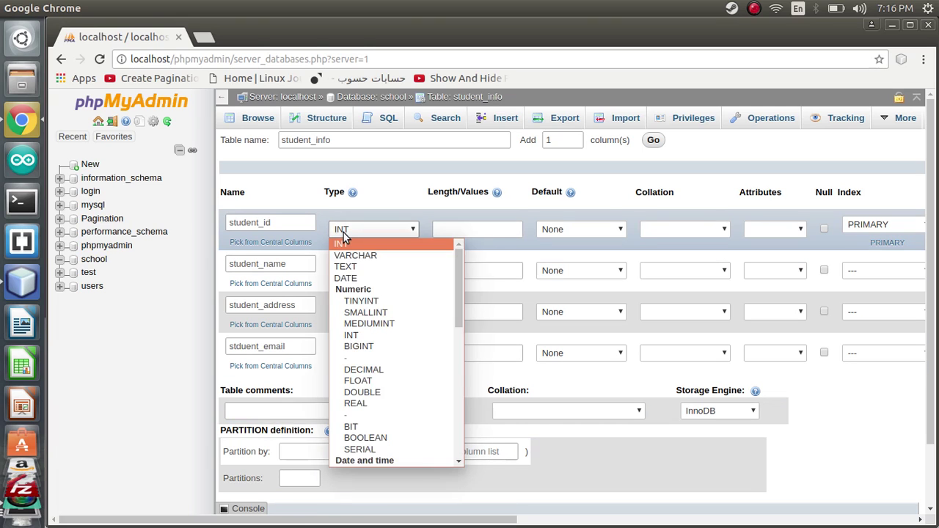
click(342, 237)
click(343, 236)
click(338, 234)
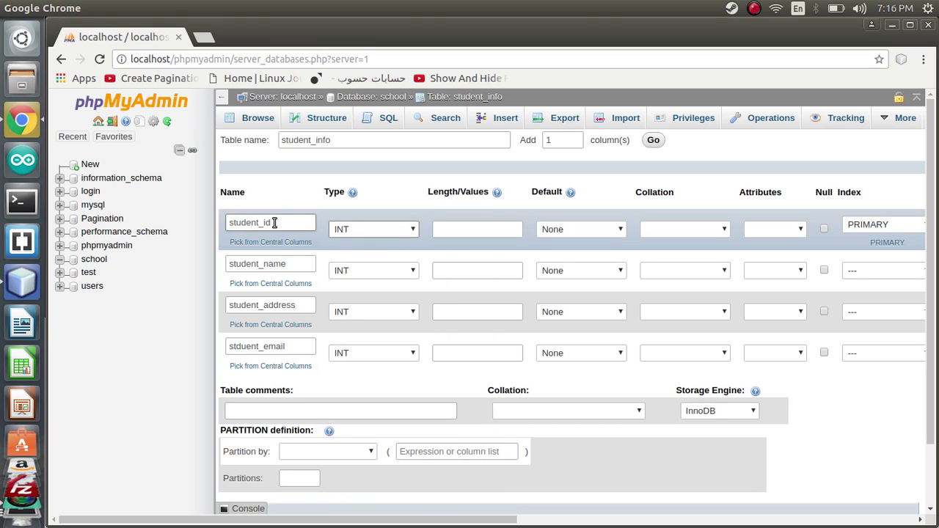
double_click(242, 266)
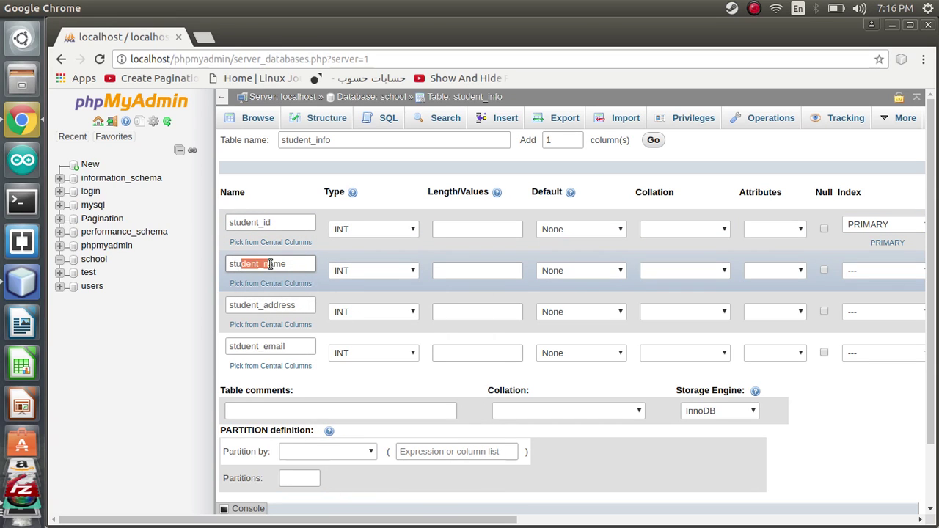
Step: Make student_name VARCHAR(30) and give student_address length 30
click(342, 270)
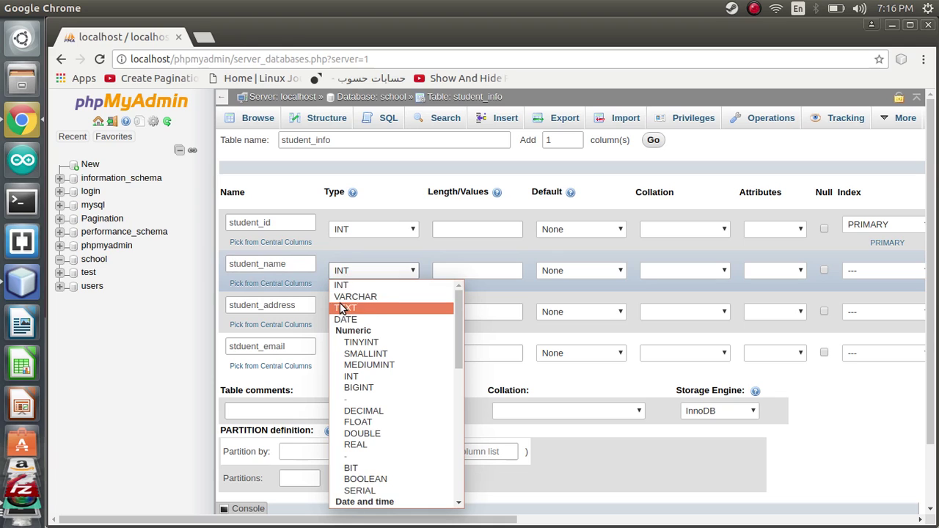
click(345, 297)
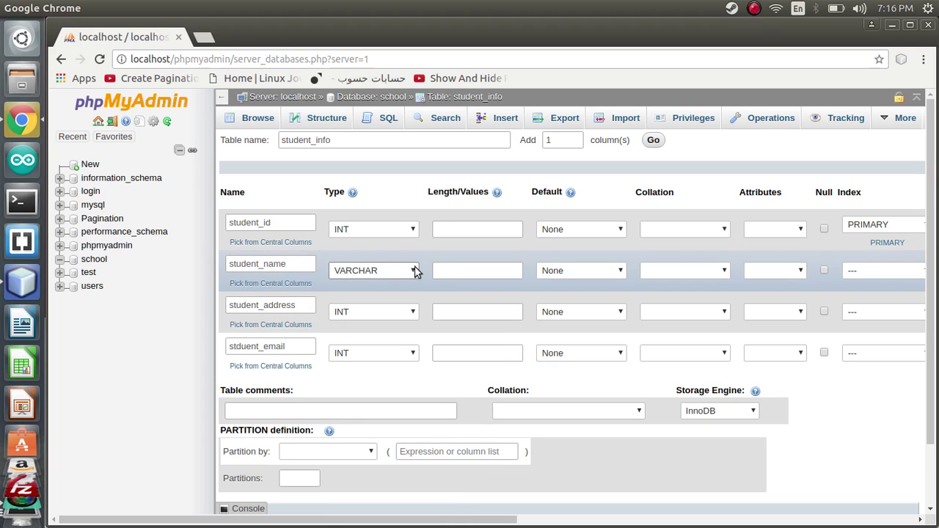
click(443, 270)
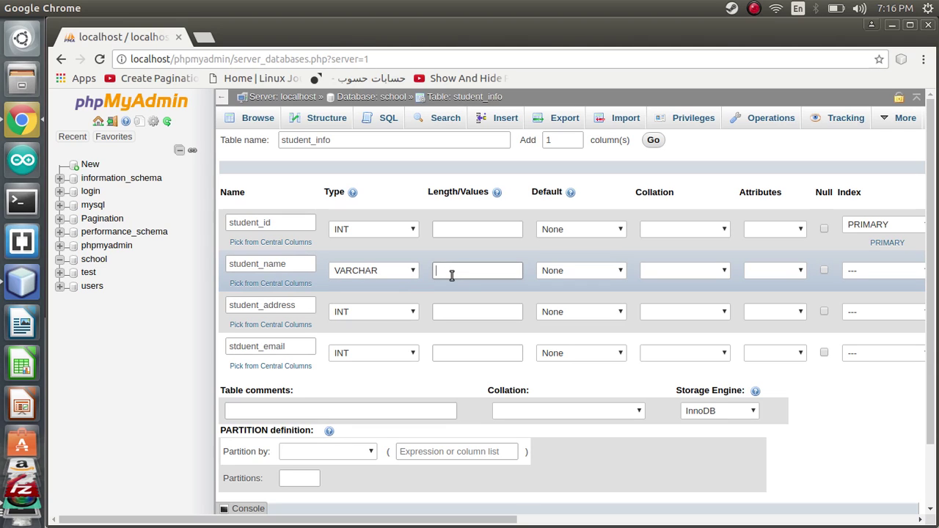
double_click(273, 265)
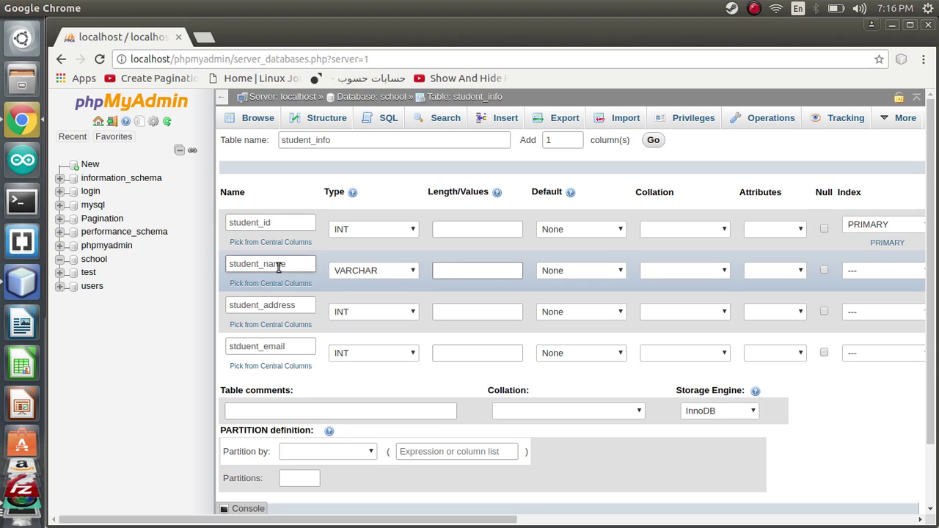
click(440, 277)
click(446, 275)
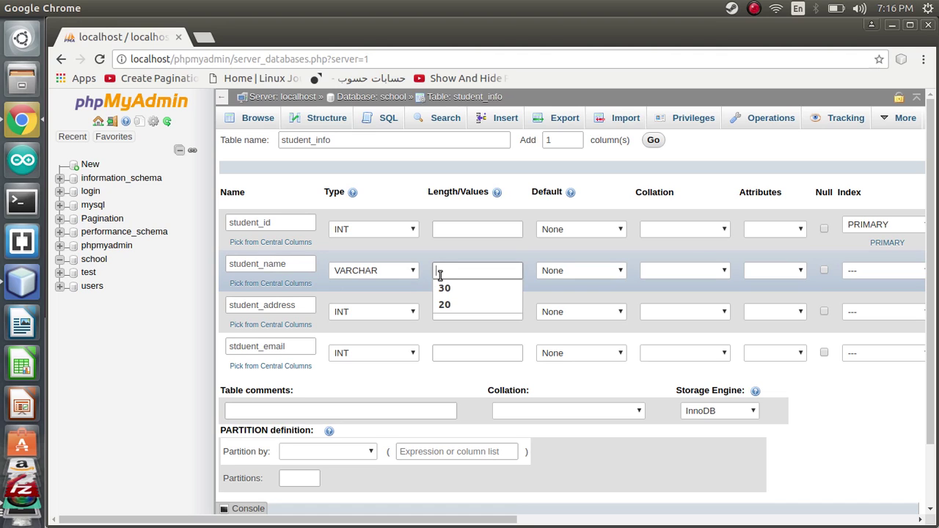
text(30)
click(445, 310)
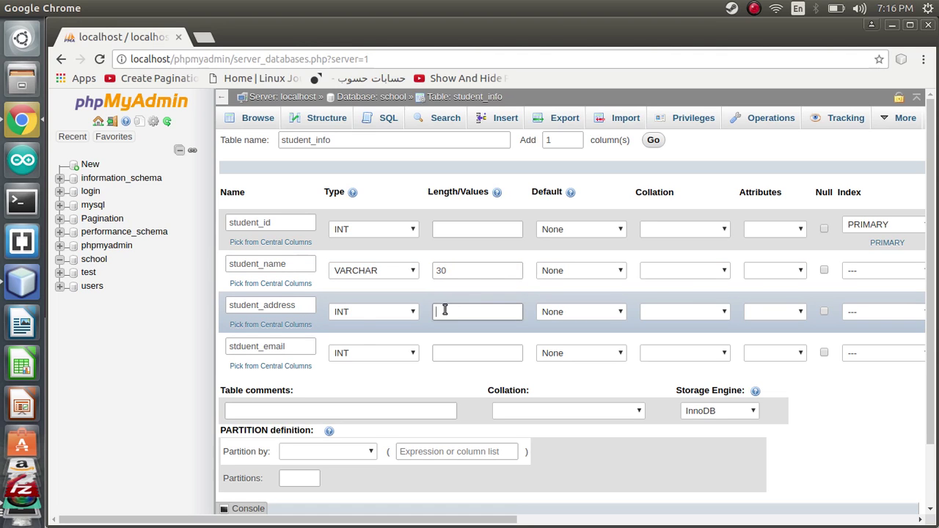
text(30)
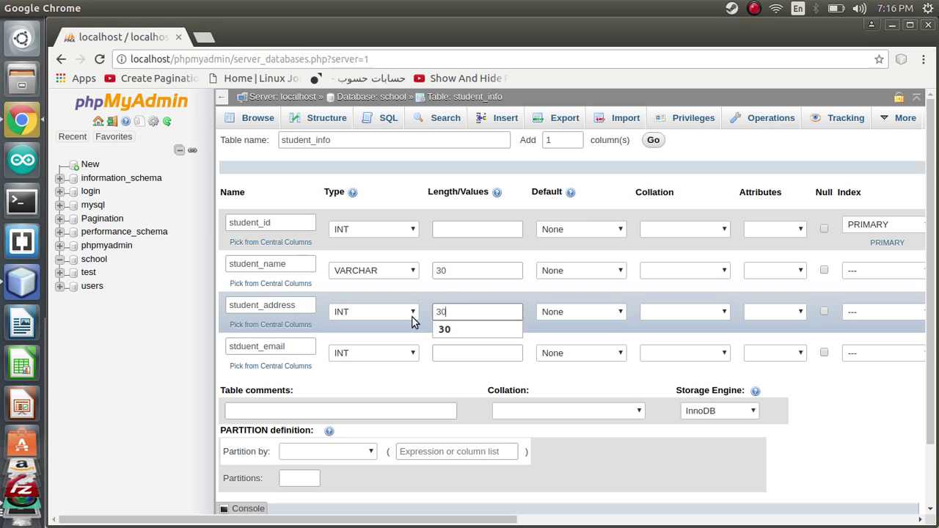
Step: Make student_address VARCHAR and stduent_email VARCHAR(20) with no index
click(398, 313)
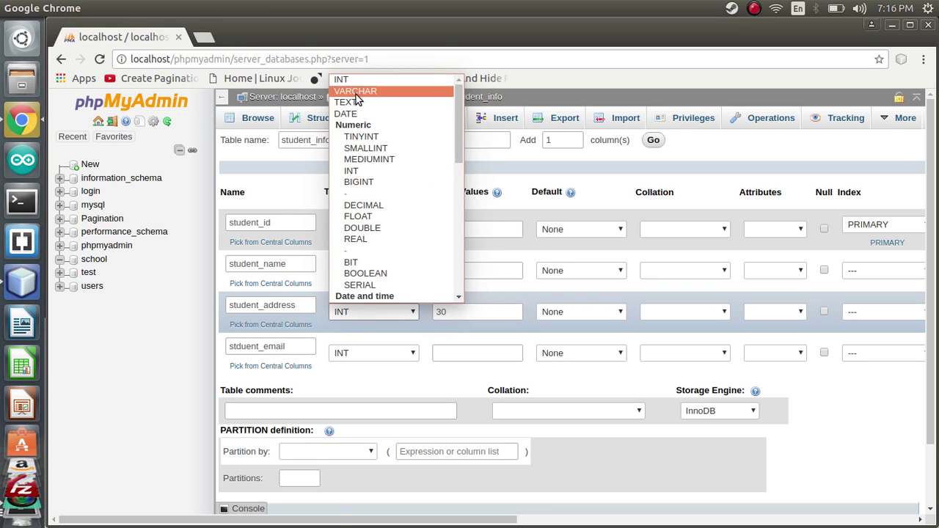
click(358, 91)
click(372, 353)
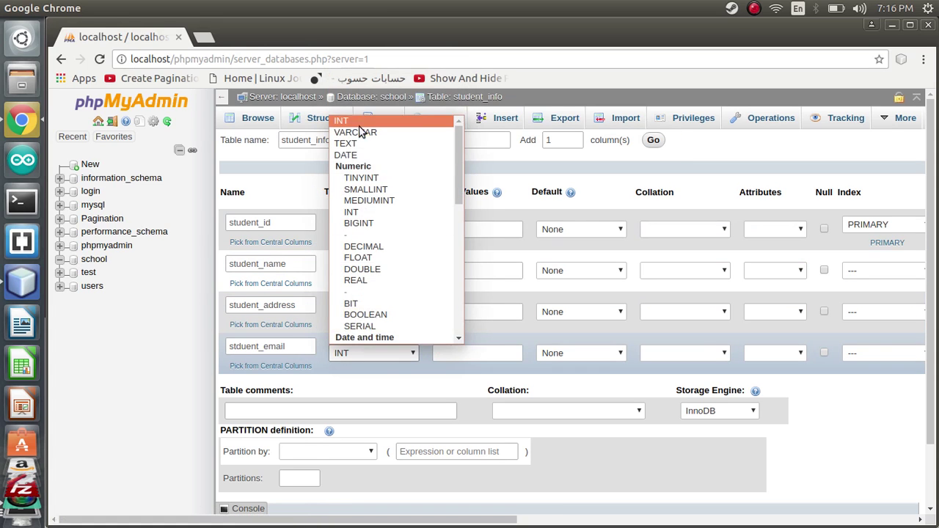
click(367, 132)
click(453, 349)
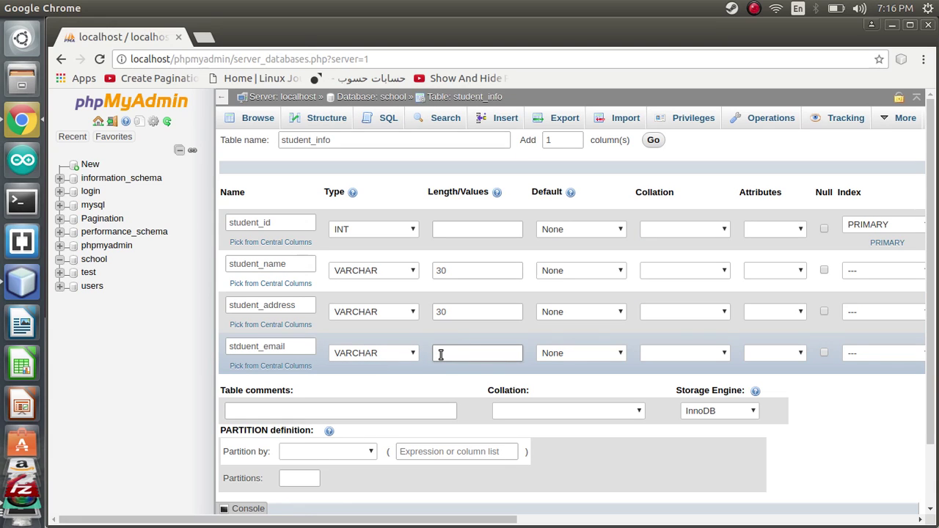
text(20)
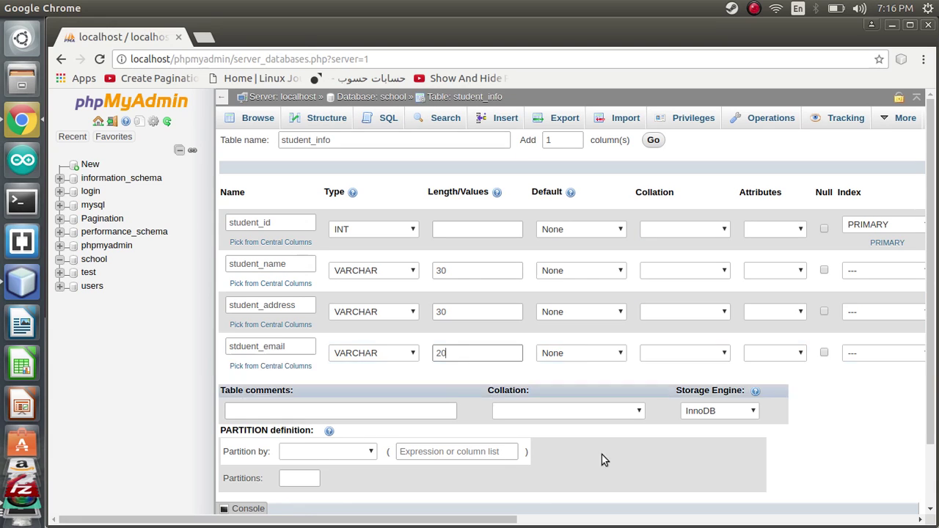
click(922, 358)
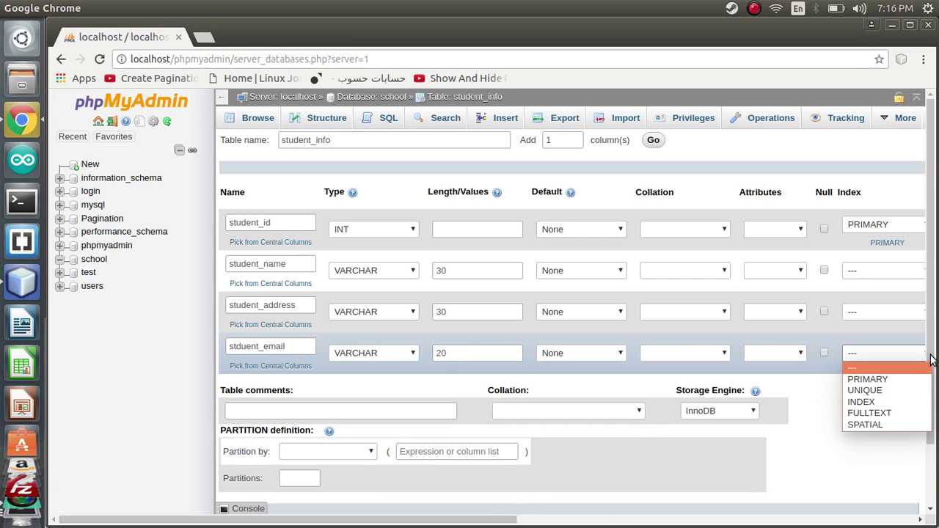
click(926, 367)
Step: Add one more column row, then save the student_info table
scroll(917, 386, down, 1)
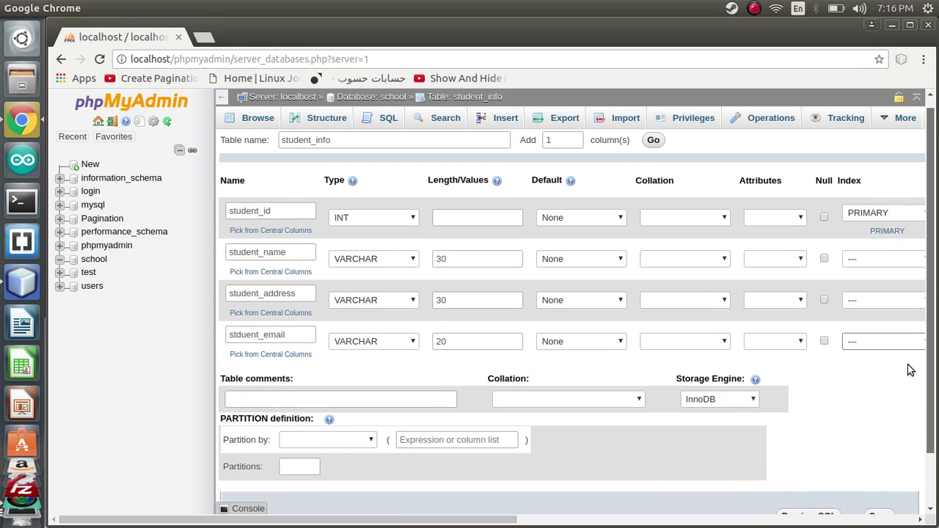
scroll(908, 368, up, 1)
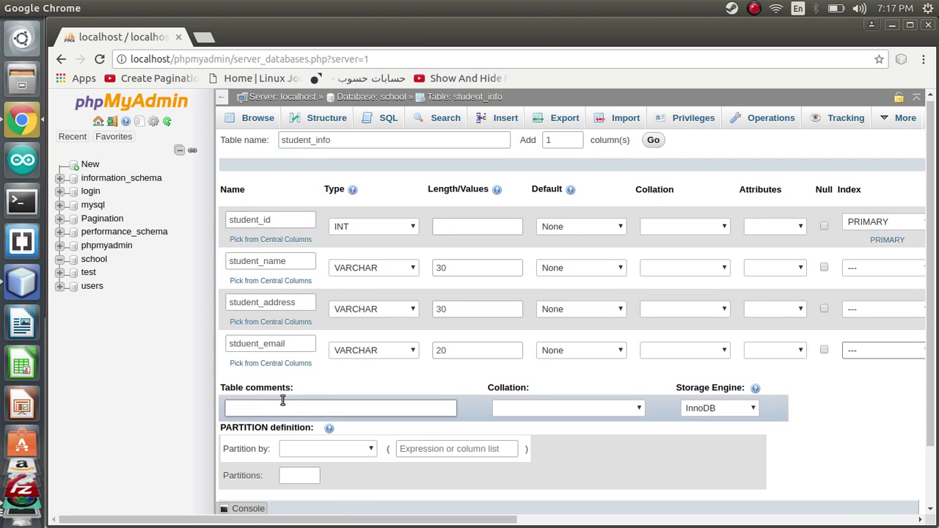
click(550, 143)
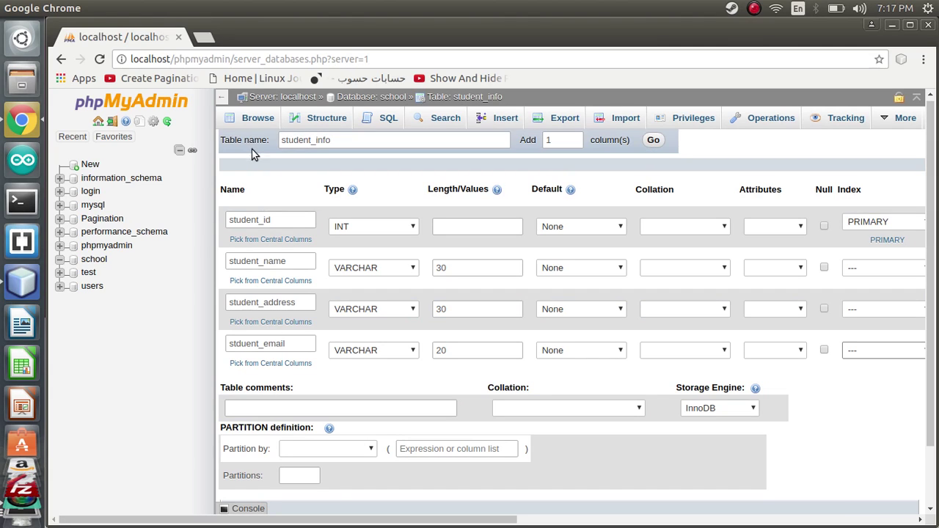
click(654, 141)
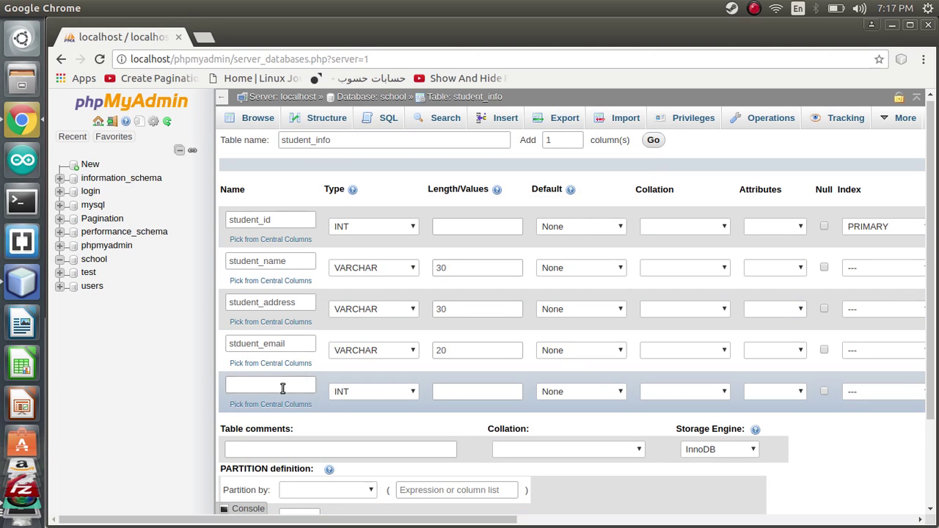
drag(929, 339, 923, 398)
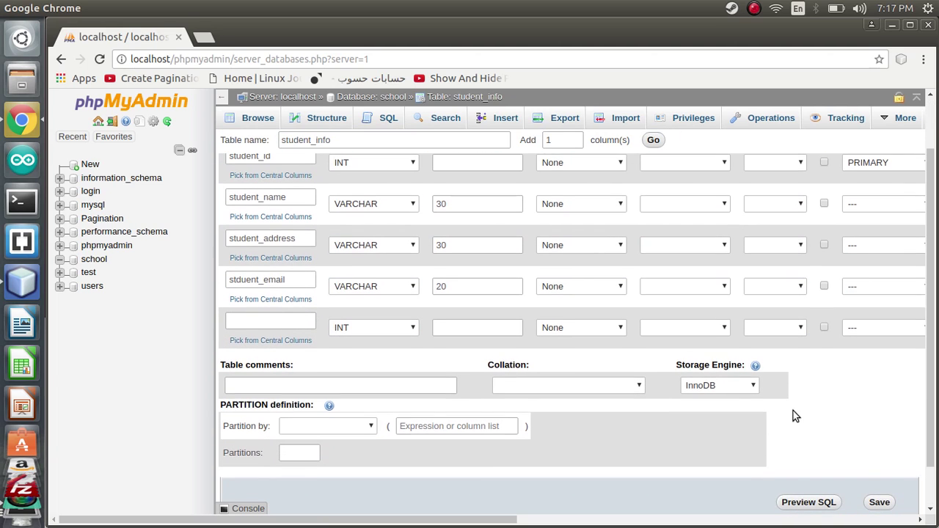
right_click(876, 501)
click(878, 504)
click(878, 503)
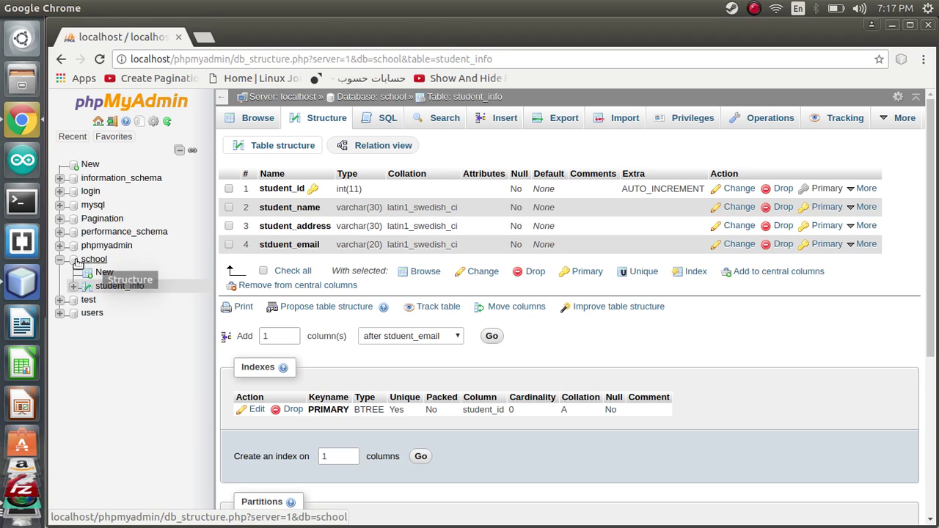
Step: Reopen student_info from the tree, check its Structure and empty Browse view, then go to Insert
click(60, 260)
click(60, 260)
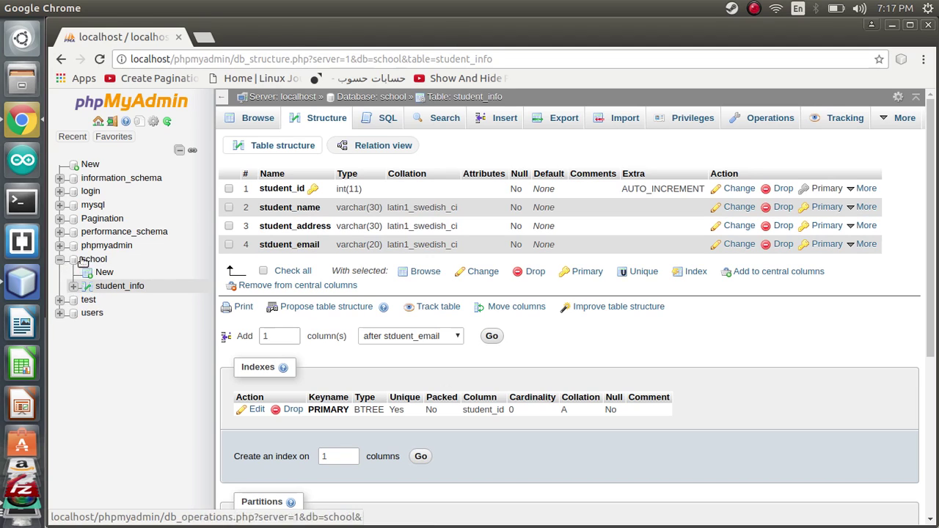
click(114, 288)
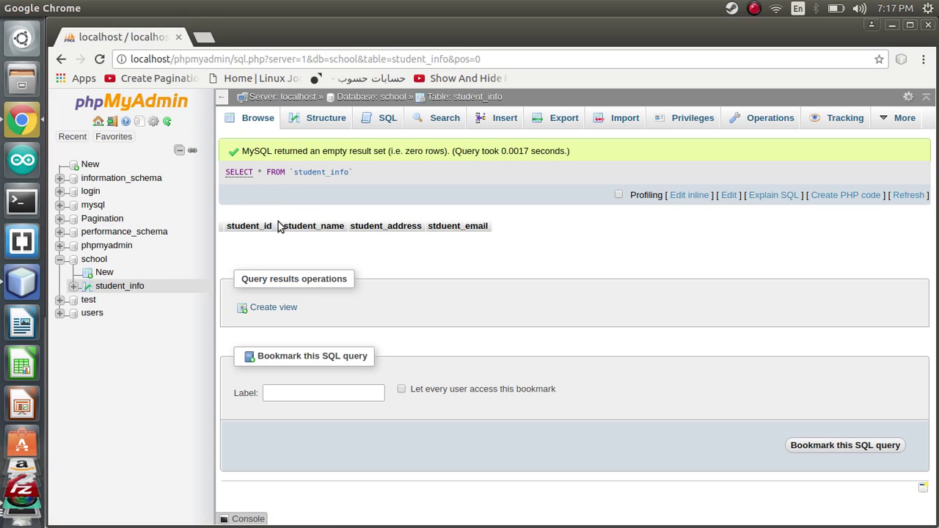
click(294, 121)
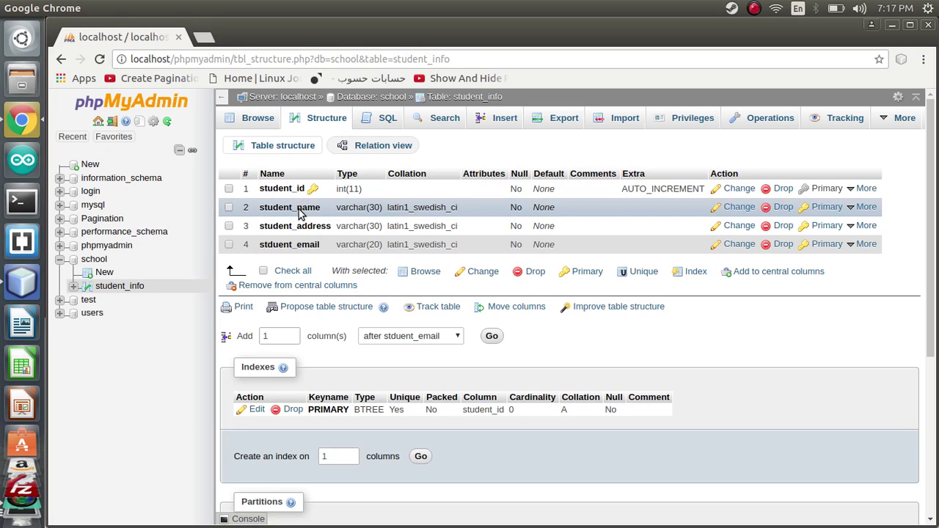
click(258, 122)
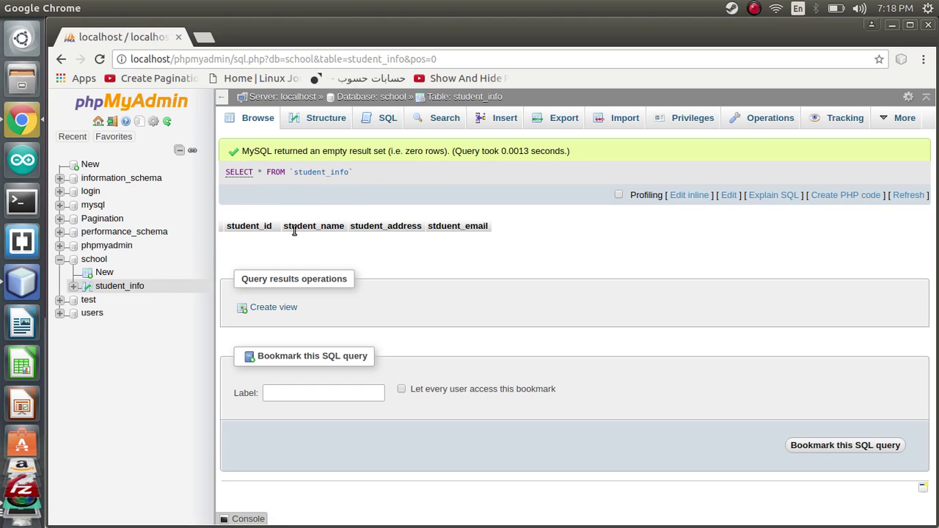
click(490, 124)
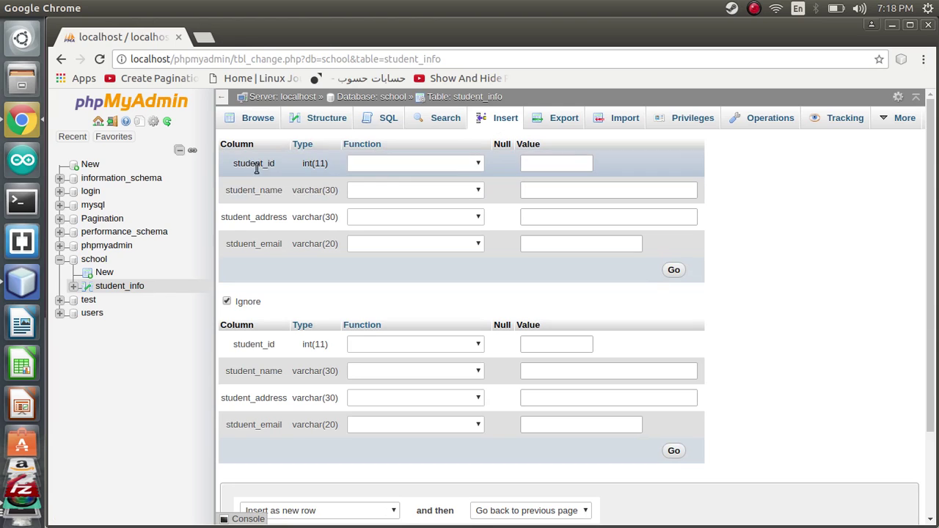
Step: Insert the first student row with an address and a Gmail e-mail
click(538, 165)
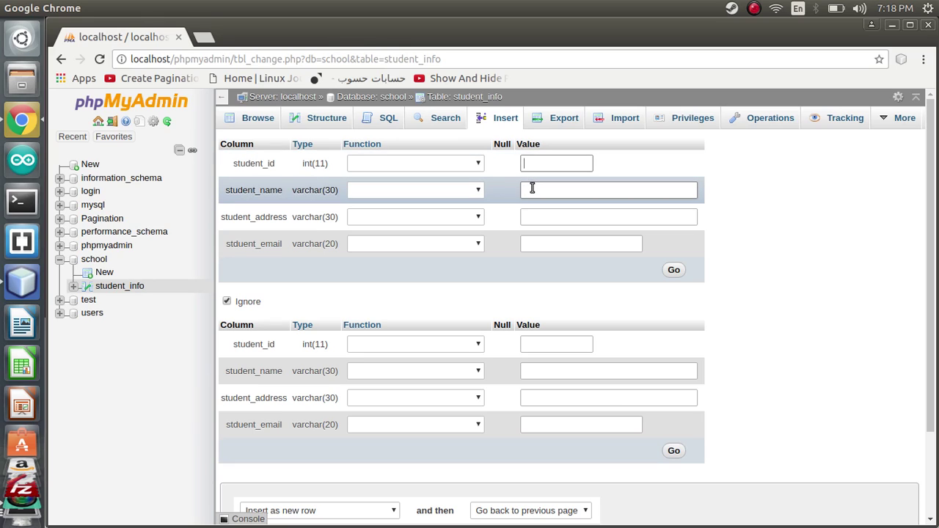
click(532, 189)
key(Tab)
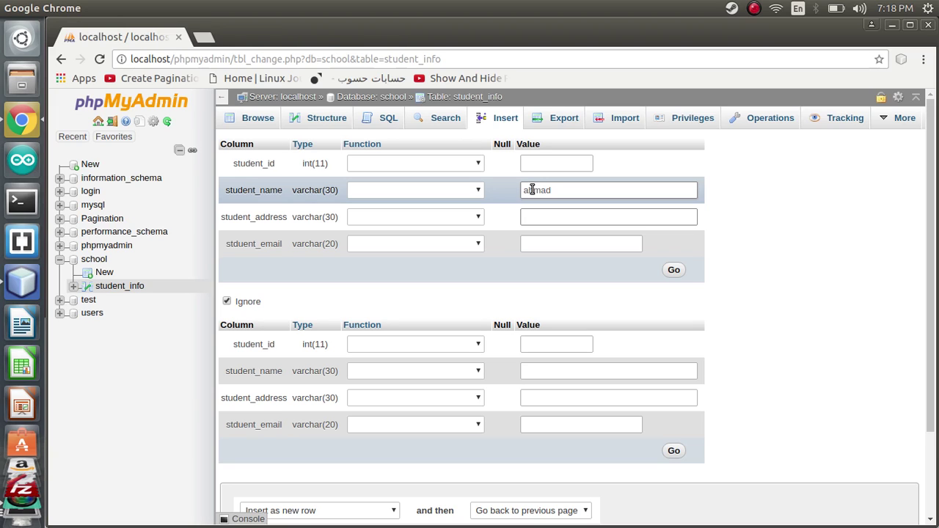
text(jordan)
key(Tab)
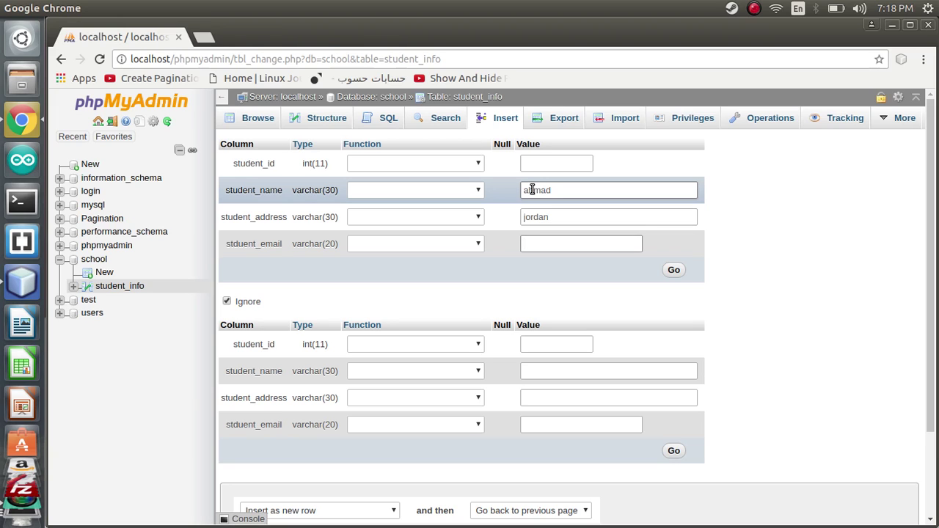
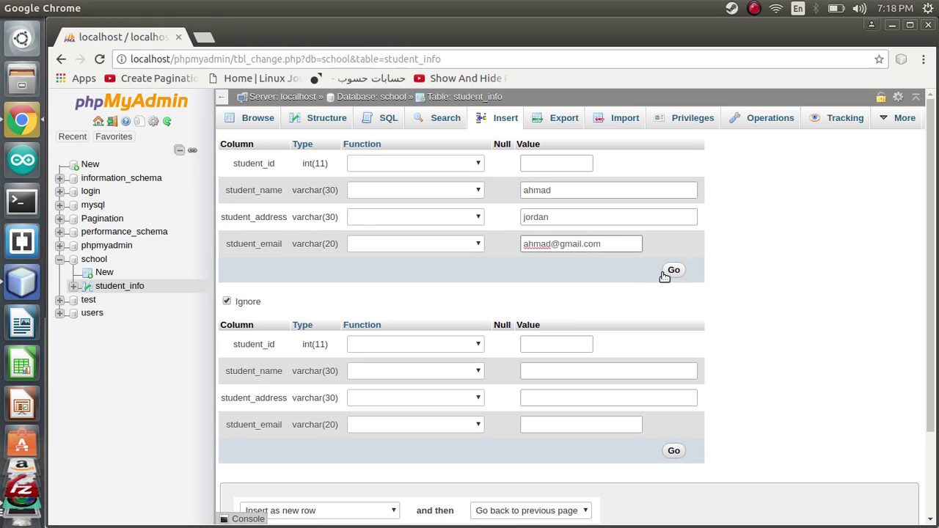
click(671, 271)
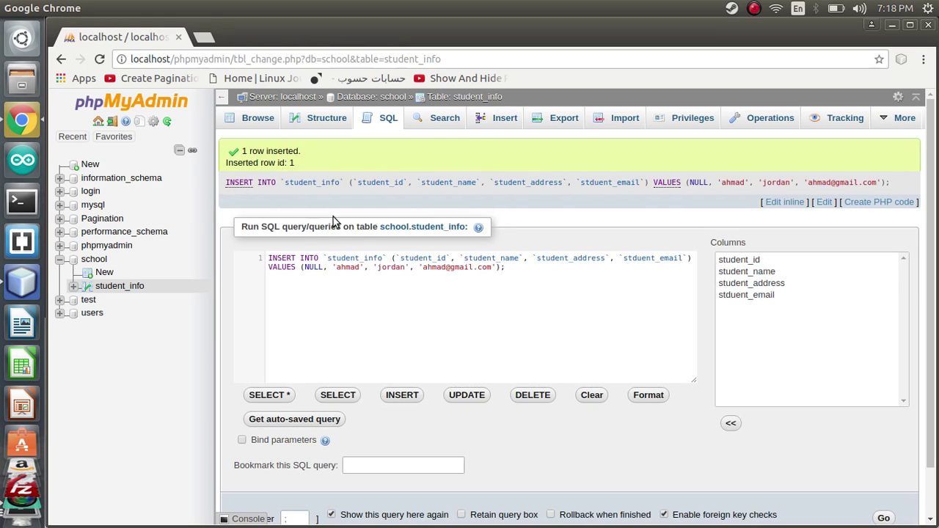
Step: Check the row-inserted message and bring up a blank insert form
drag(240, 152, 280, 152)
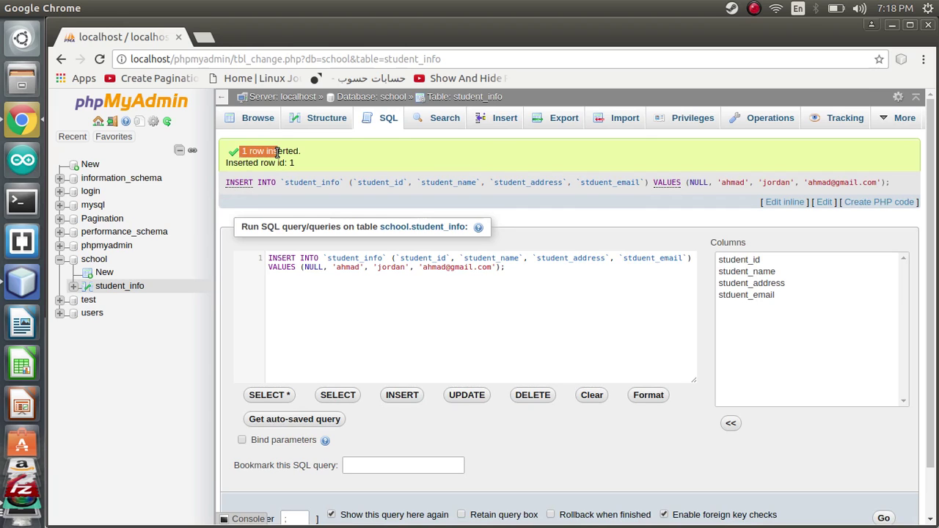
click(271, 151)
double_click(282, 151)
click(487, 125)
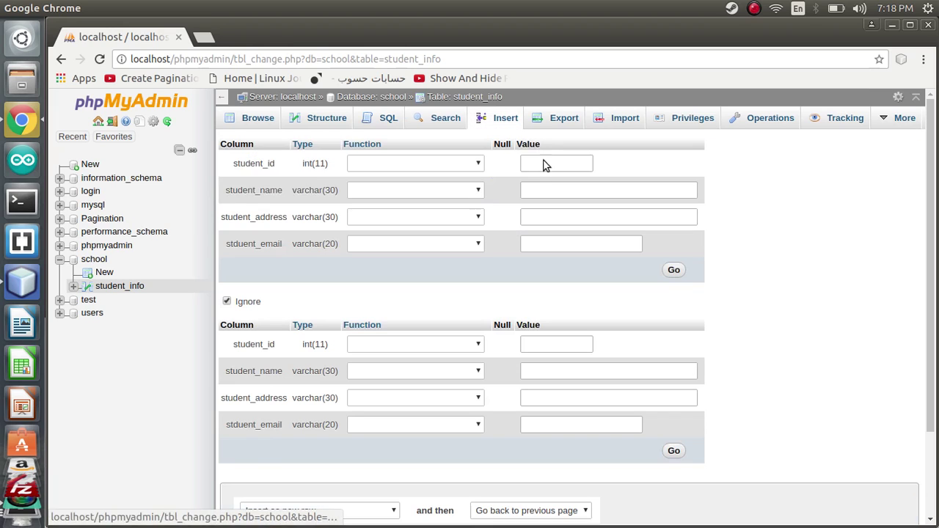
Step: Insert a second student row with a name and a Gmail e-mail
click(534, 166)
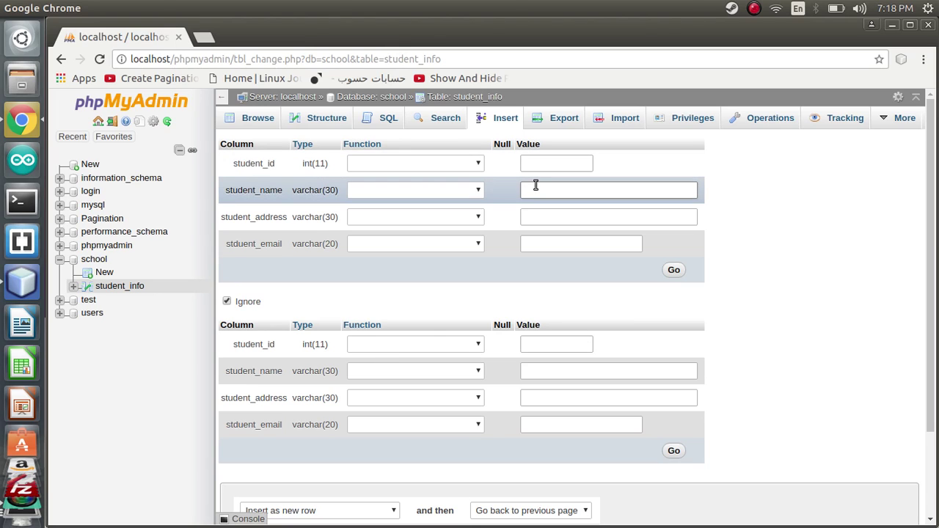
text(ali)
key(Tab)
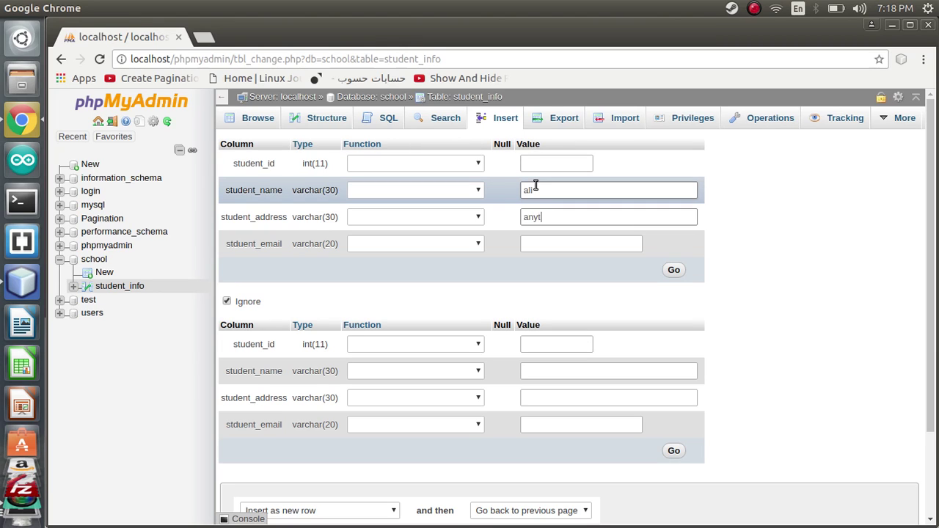
key(Tab)
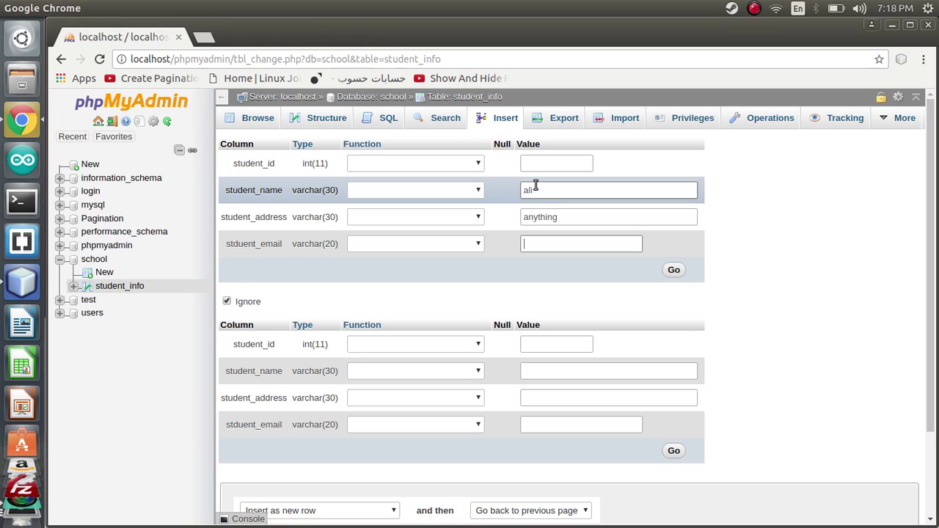
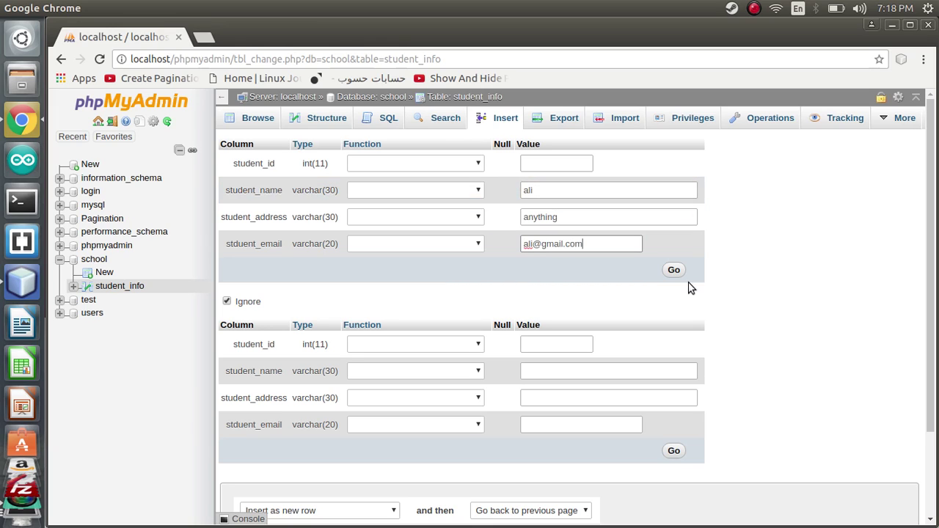
click(673, 270)
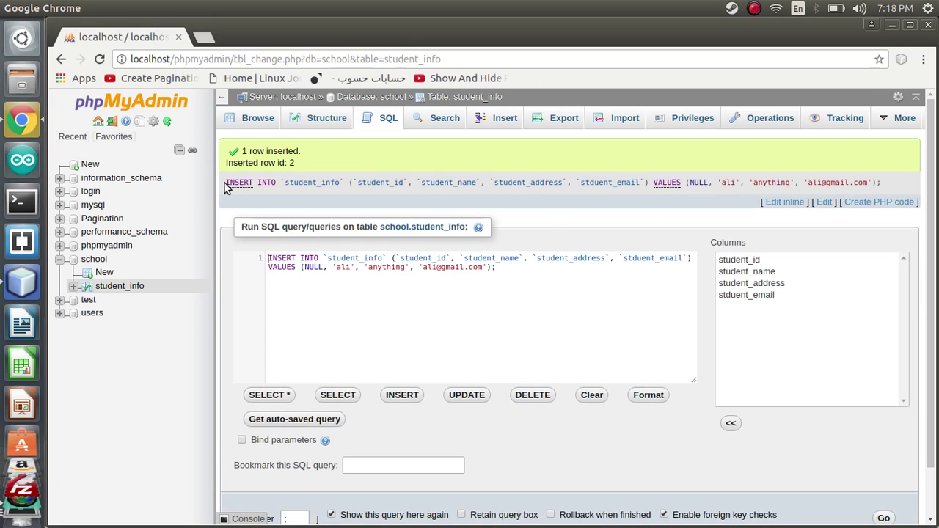
drag(244, 148, 299, 152)
click(291, 161)
Step: Browse student_info to confirm its two rows, ids 1 and 2, then reopen the insert form
click(253, 119)
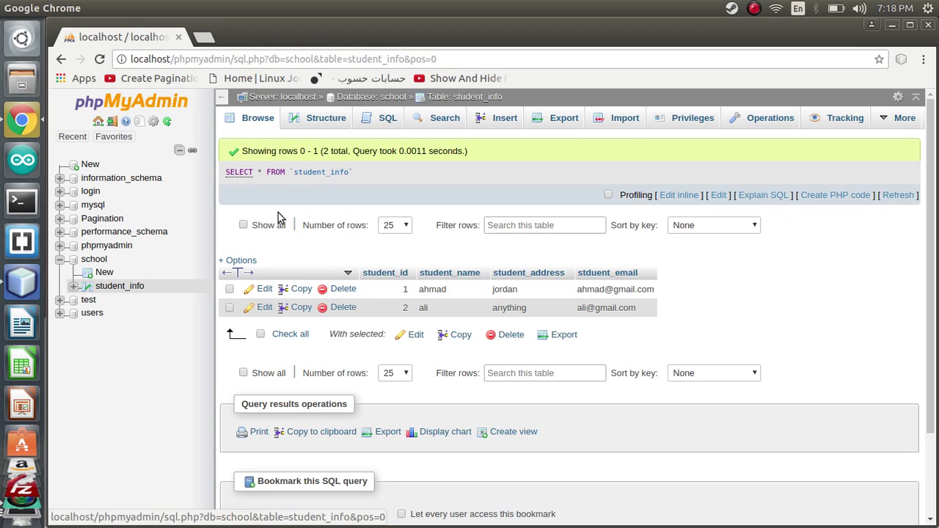
double_click(288, 151)
click(292, 151)
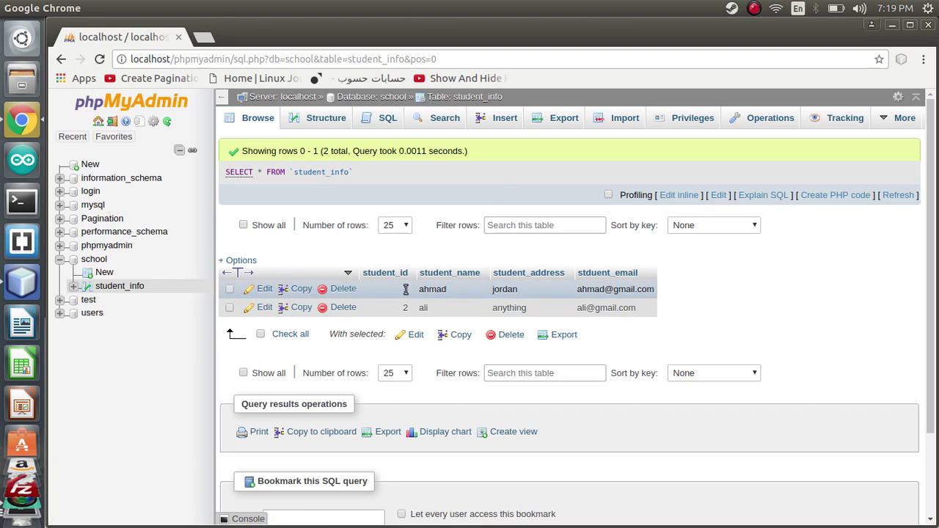
double_click(407, 291)
double_click(406, 307)
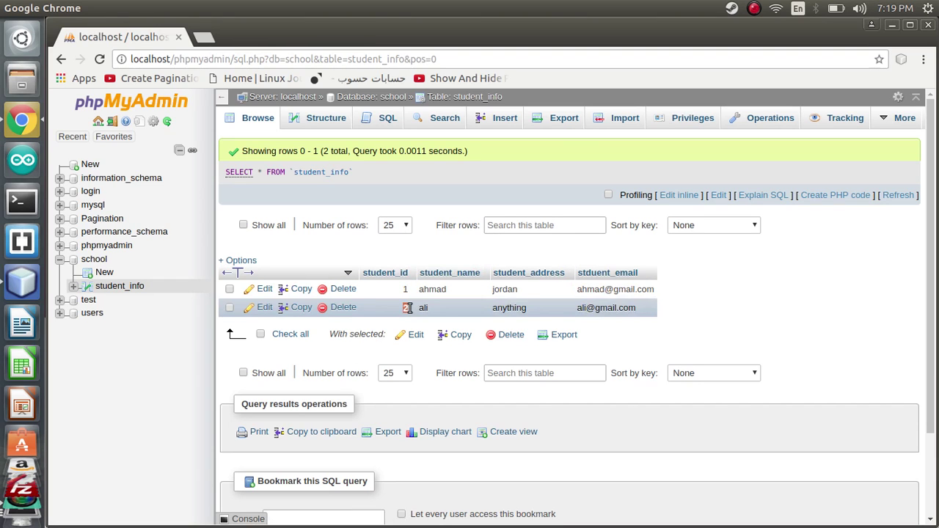
drag(407, 308, 465, 150)
click(482, 118)
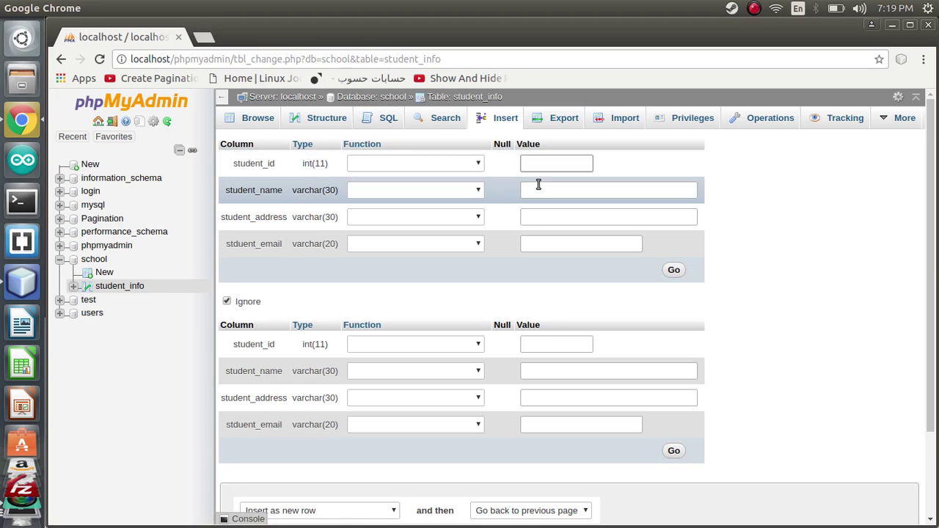
Step: Insert a third student with an address and a Gmail e-mail, then browse the three rows
click(539, 190)
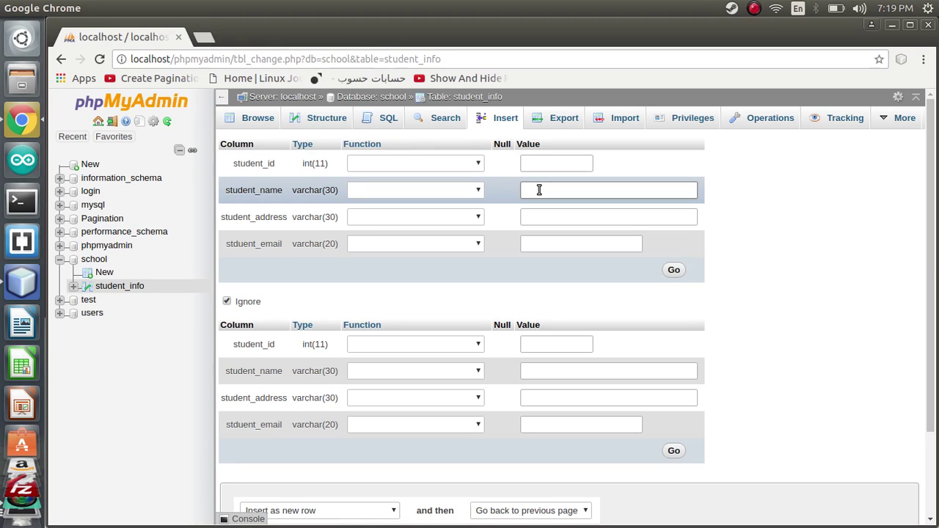
key(Tab)
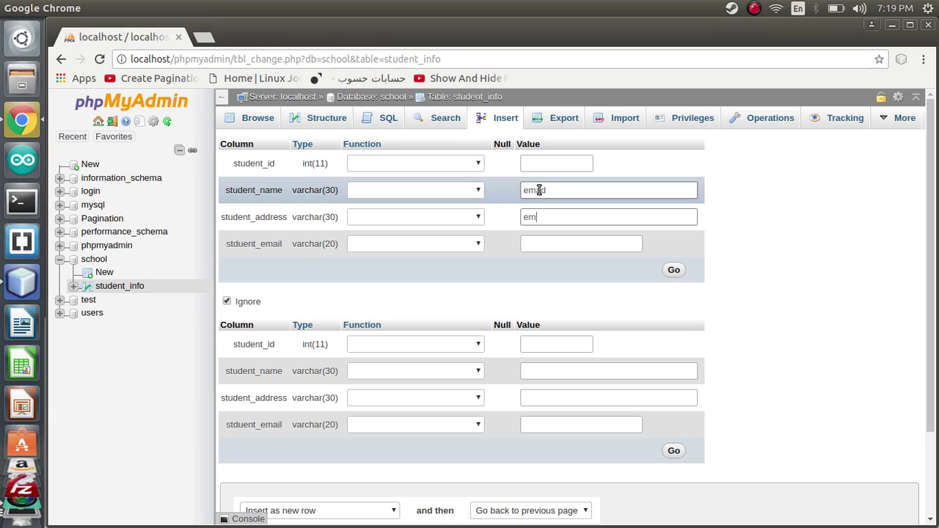
text(emad)
key(Tab)
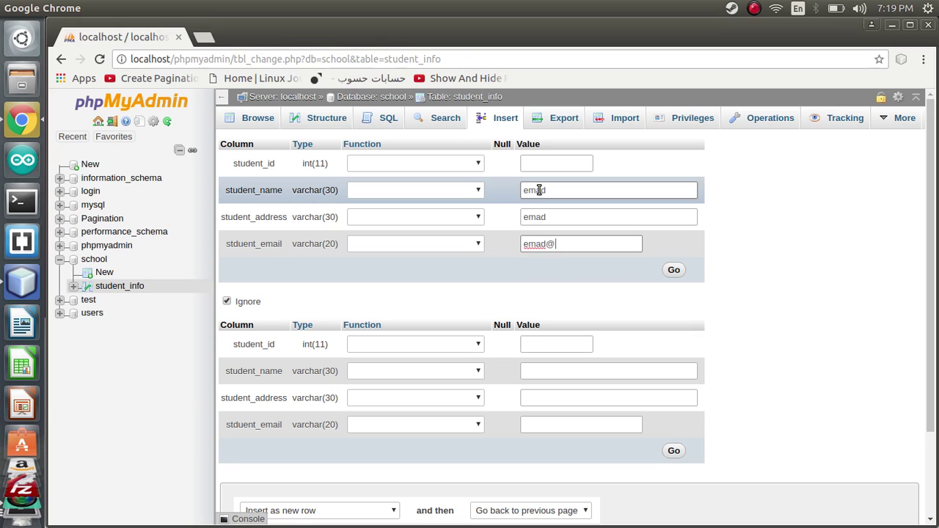
click(674, 269)
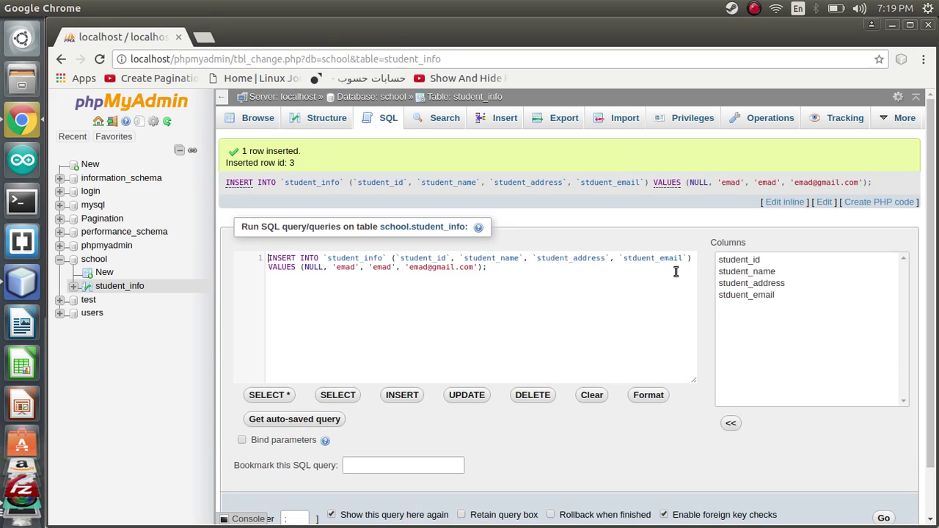
click(244, 125)
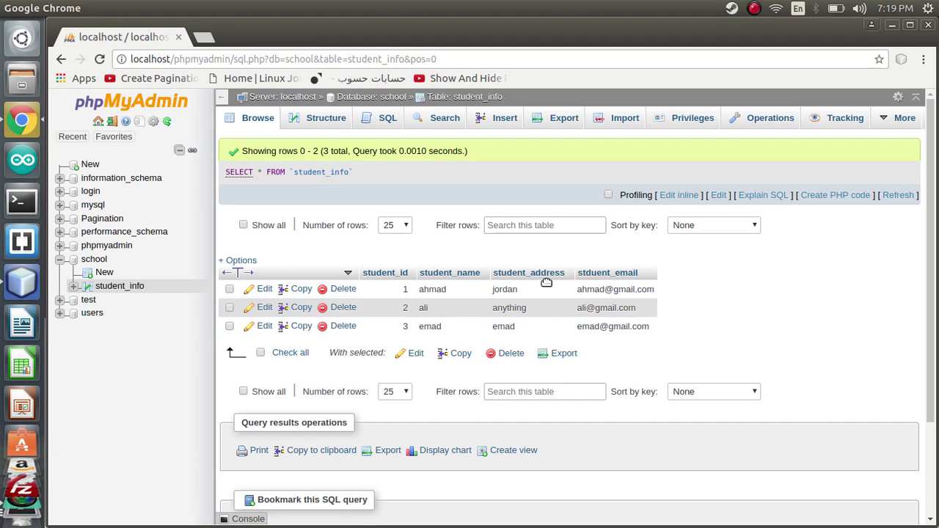
Step: Delete the student_id 3 row, give the second student a new name, and re-browse student_info
click(342, 328)
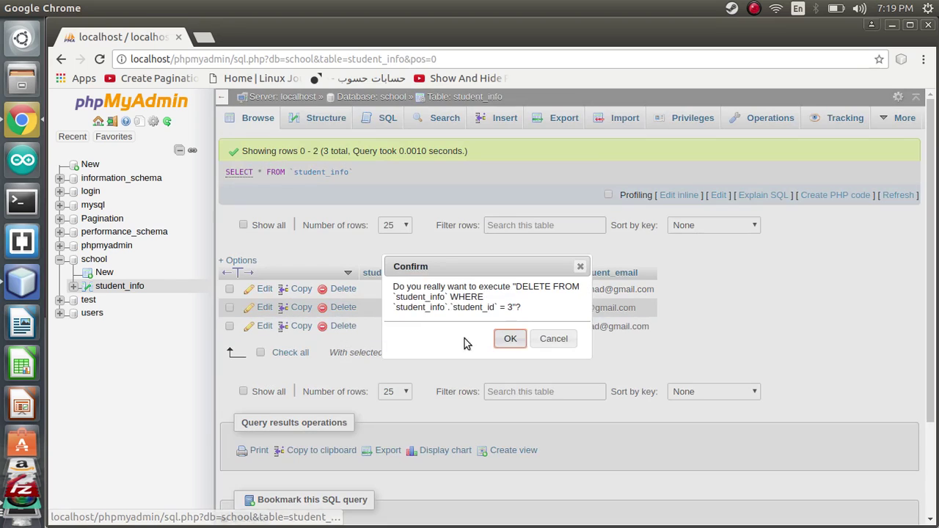
click(507, 337)
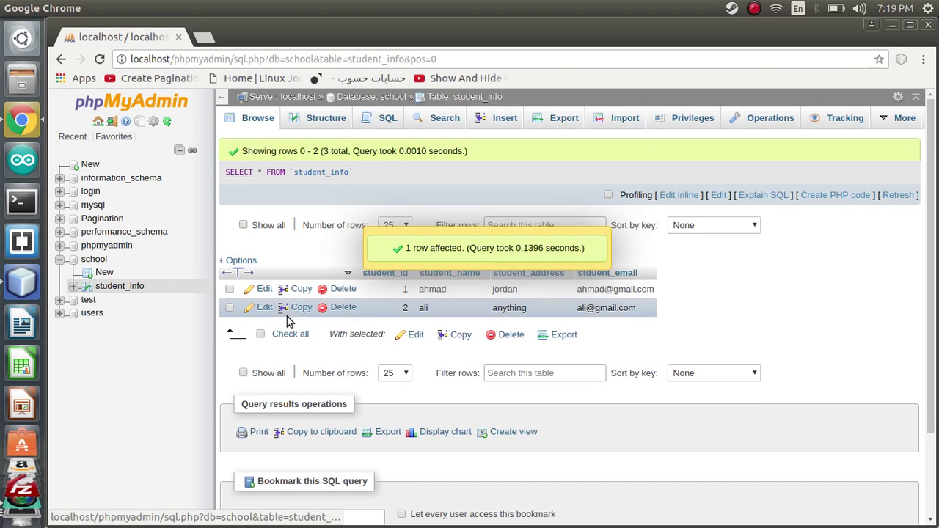
click(264, 308)
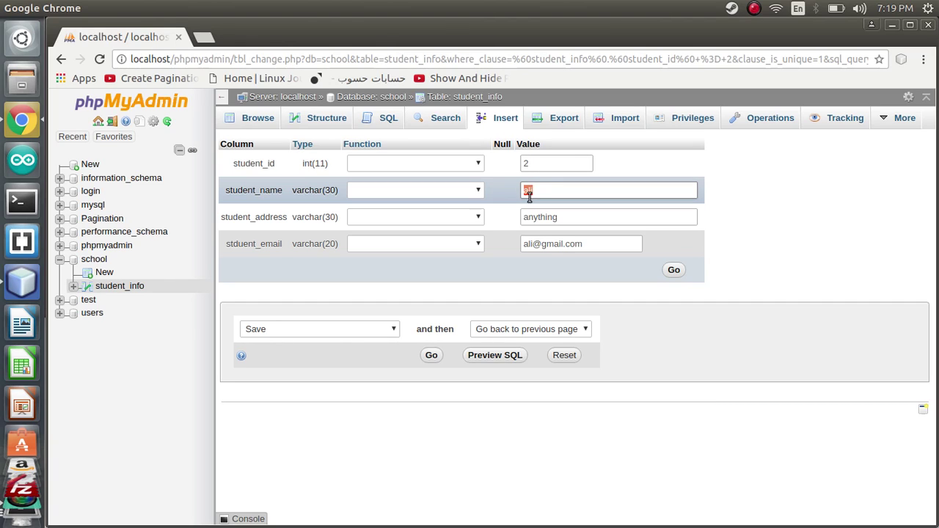
text(anas)
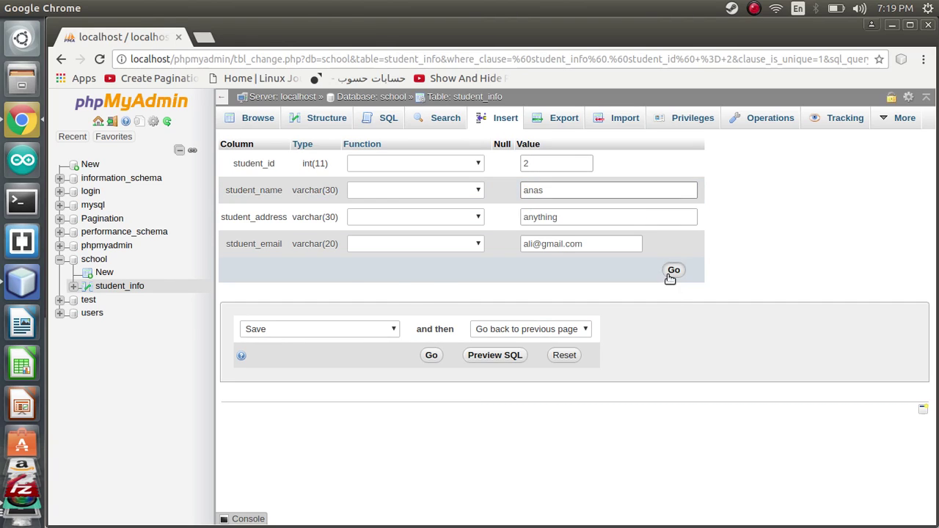
click(670, 275)
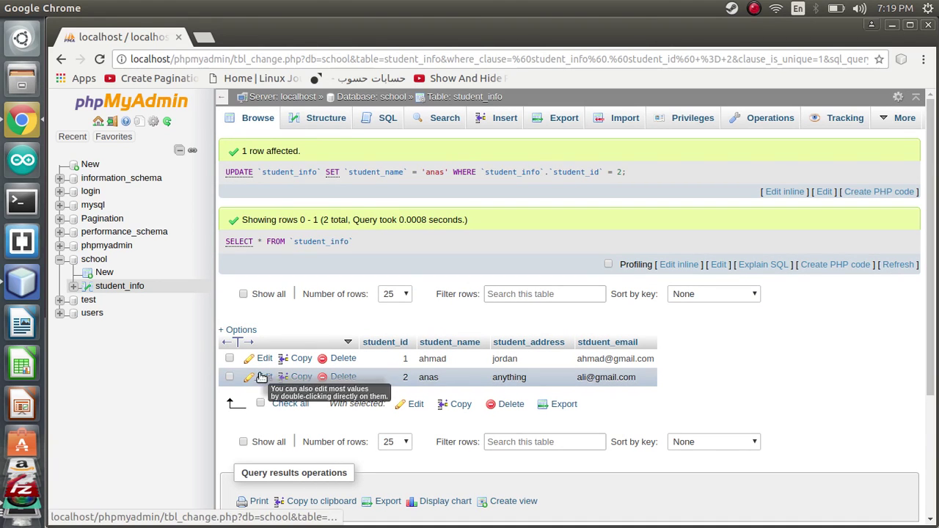
click(102, 286)
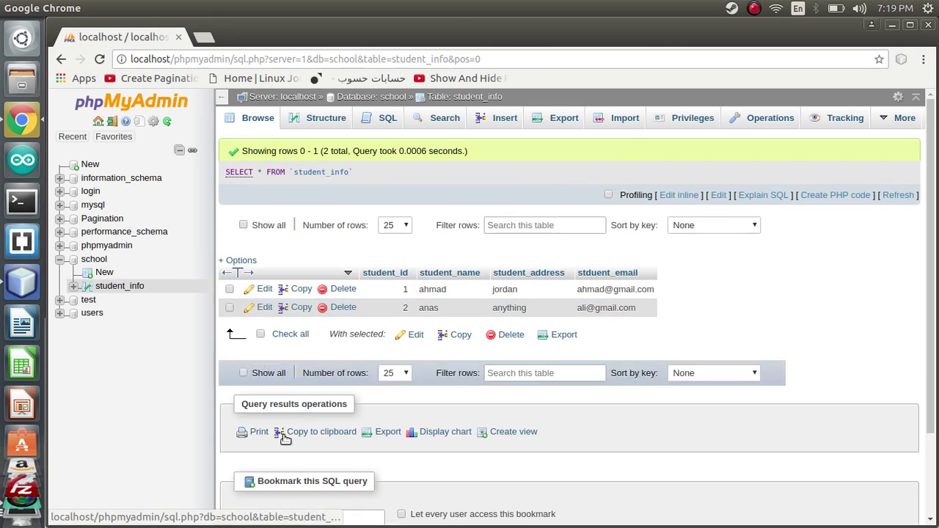